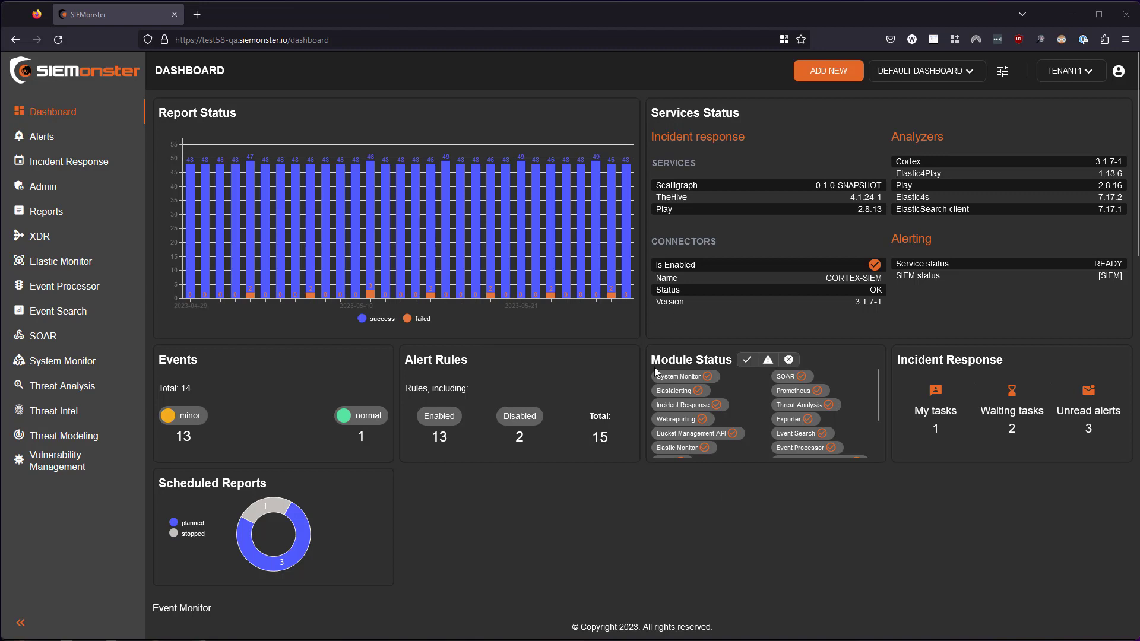
# Look over the dashboard widgets and the Event Monitor list on the dashboard and in the Alerts section.
pyautogui.scroll(-8, 659, 303)
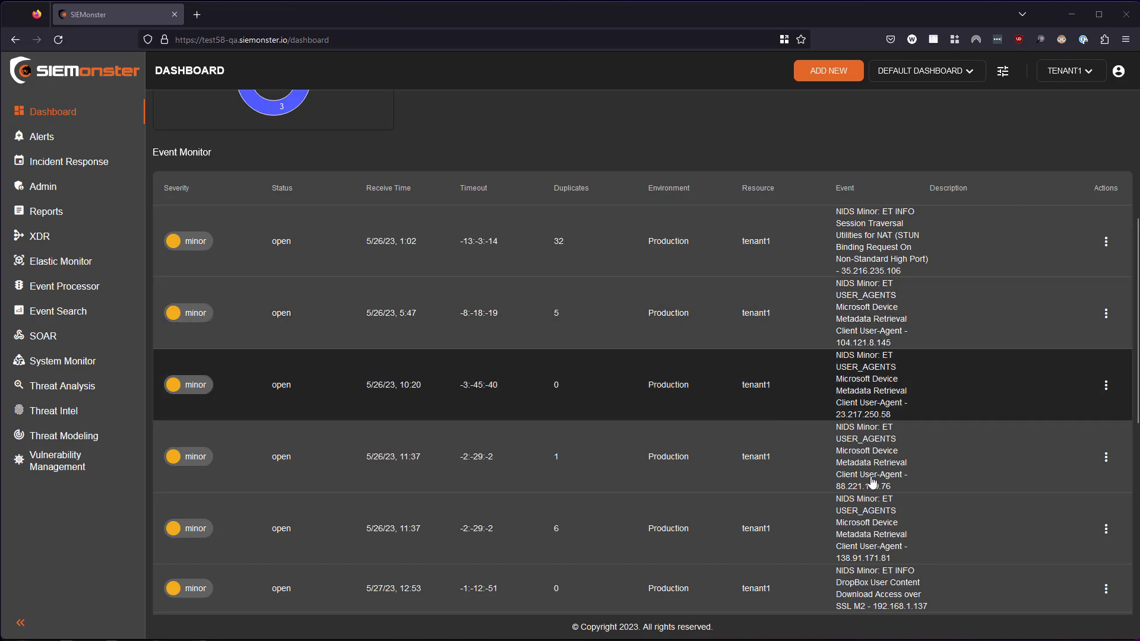
pyautogui.scroll(8, 400, 263)
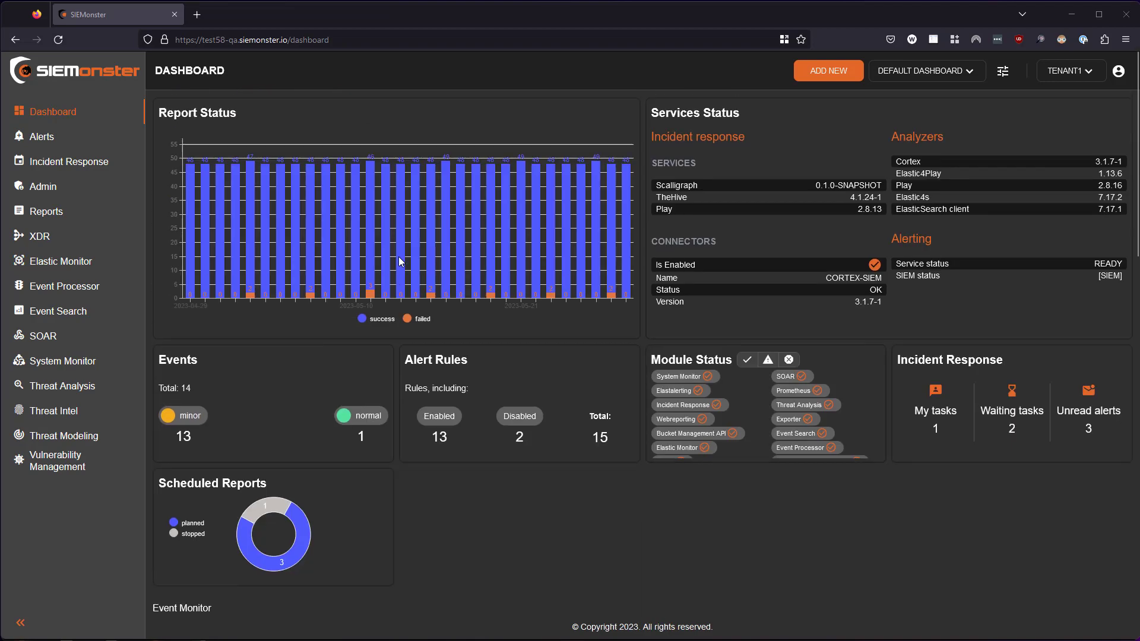
pyautogui.click(45, 137)
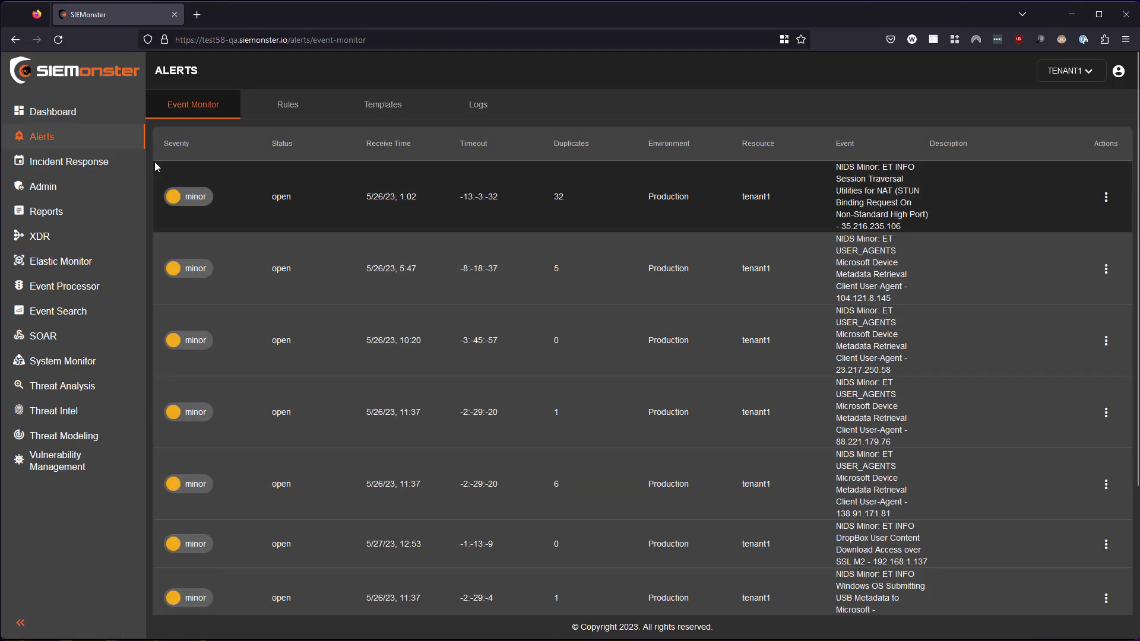
pyautogui.scroll(-3, 397, 243)
pyautogui.scroll(3, 404, 247)
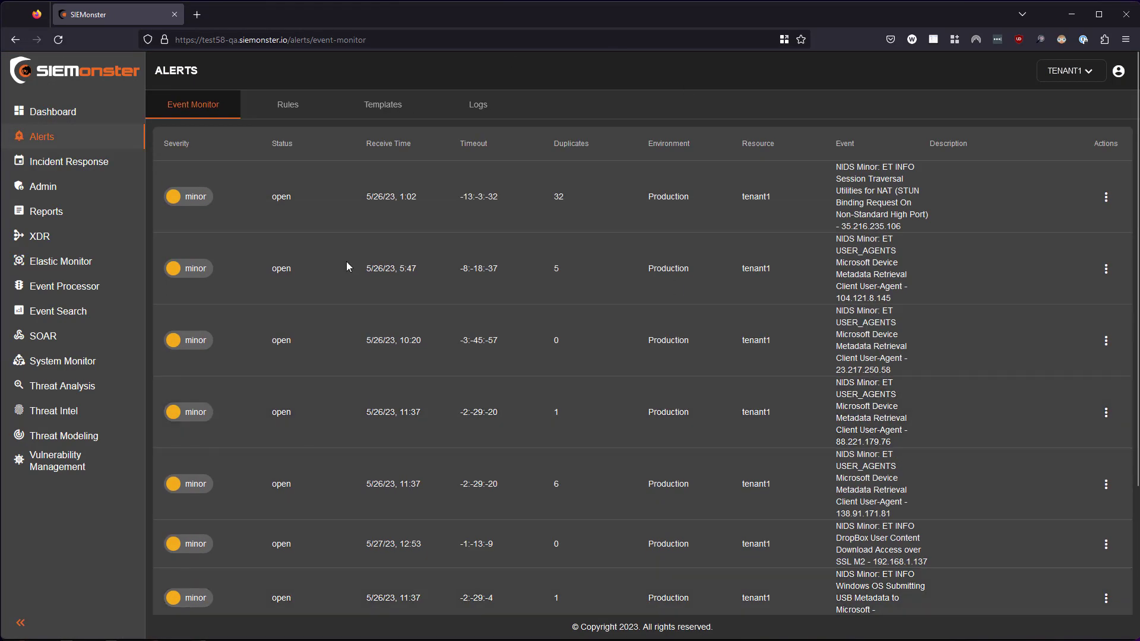
# Collapse the side navigation and expand the overview of the first NIDS Minor event in the Event Monitor.
pyautogui.click(21, 624)
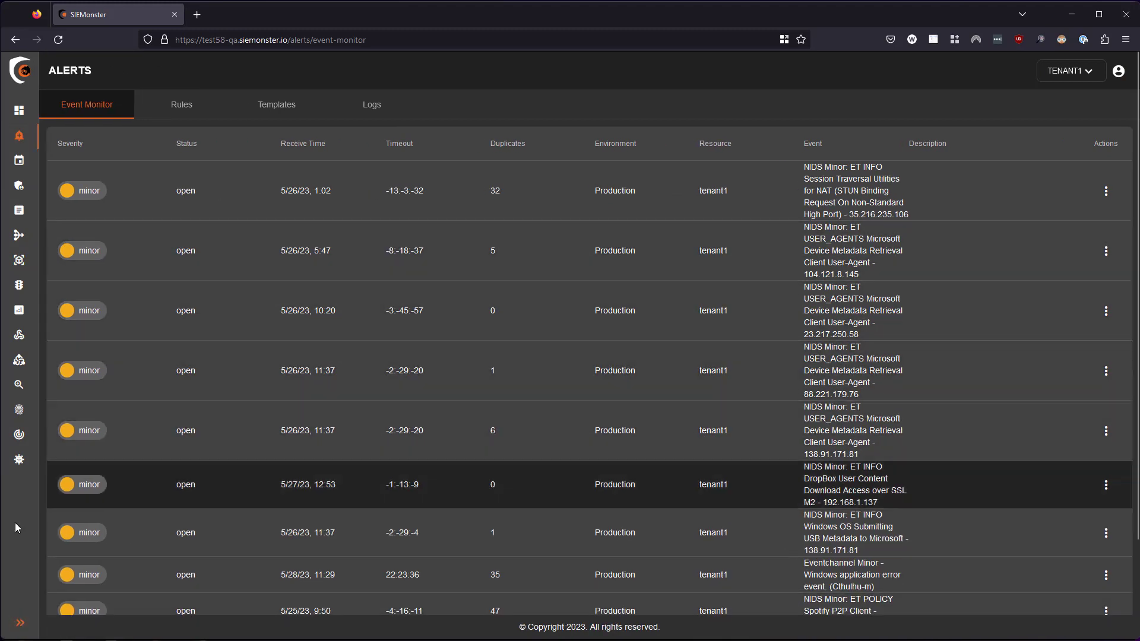
pyautogui.click(986, 195)
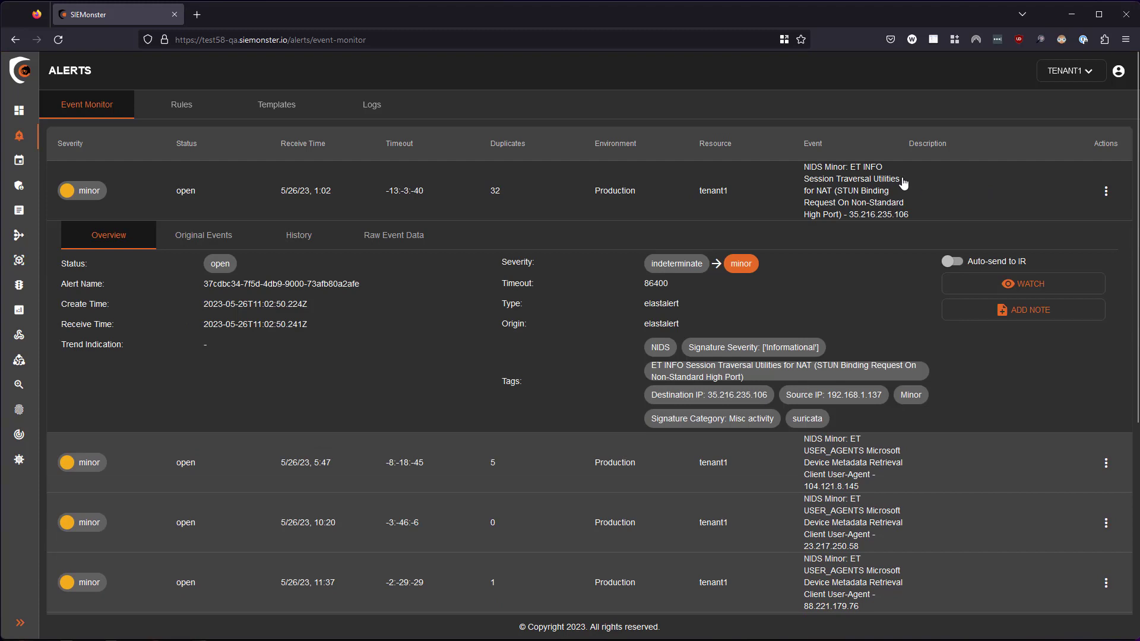
pyautogui.click(21, 624)
pyautogui.click(21, 626)
# Open the NIDS Minor rule from the list of alert rules.
pyautogui.click(184, 105)
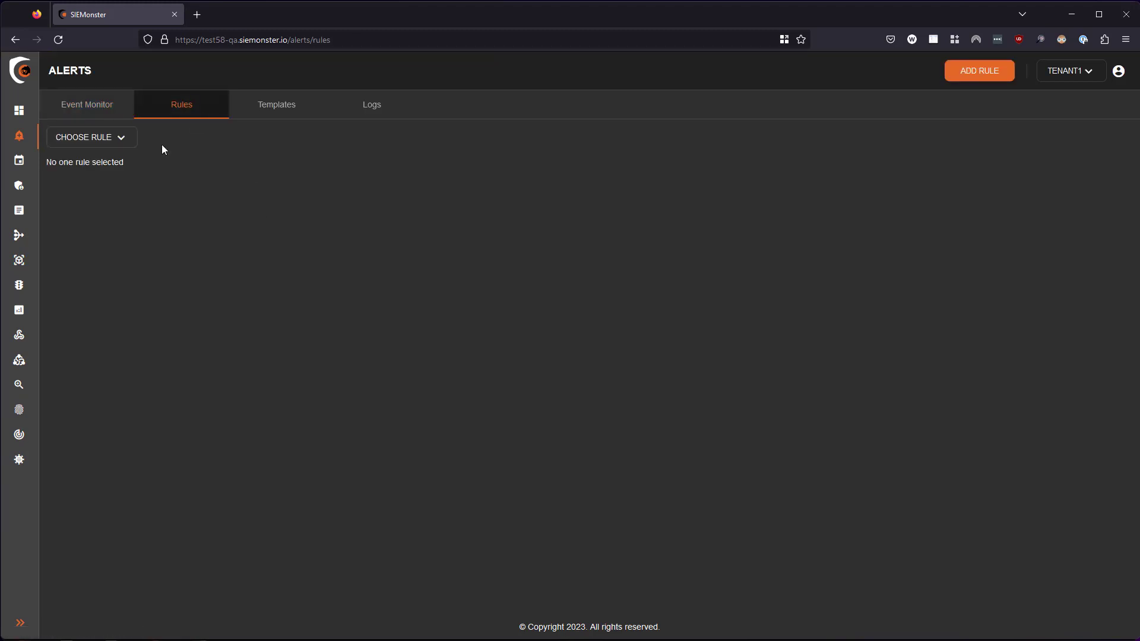
pyautogui.click(109, 146)
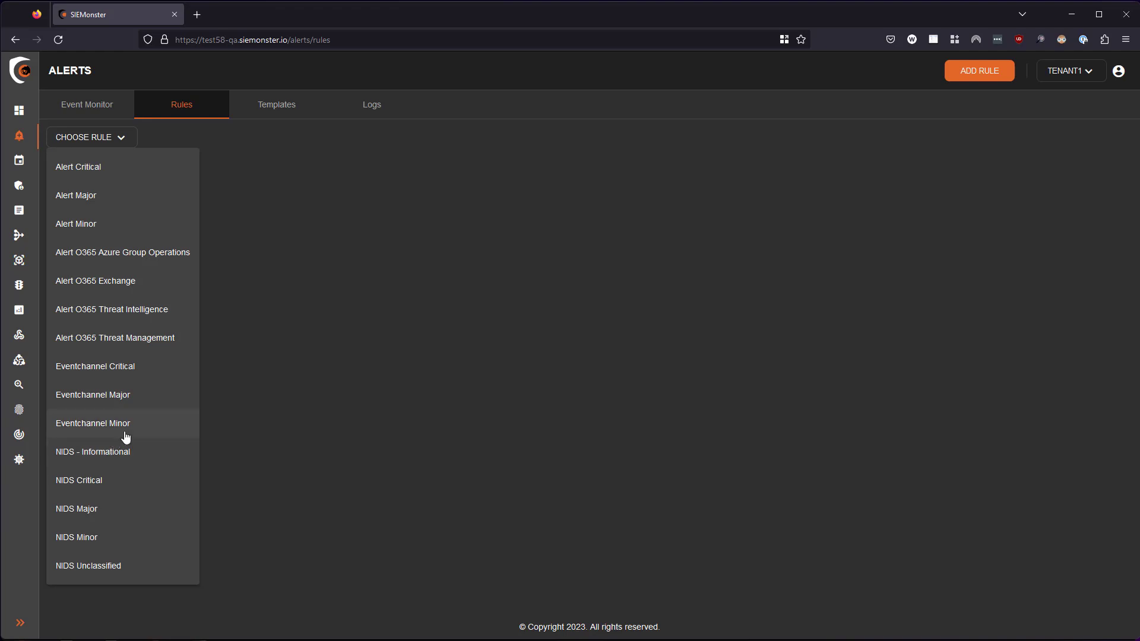
pyautogui.click(89, 538)
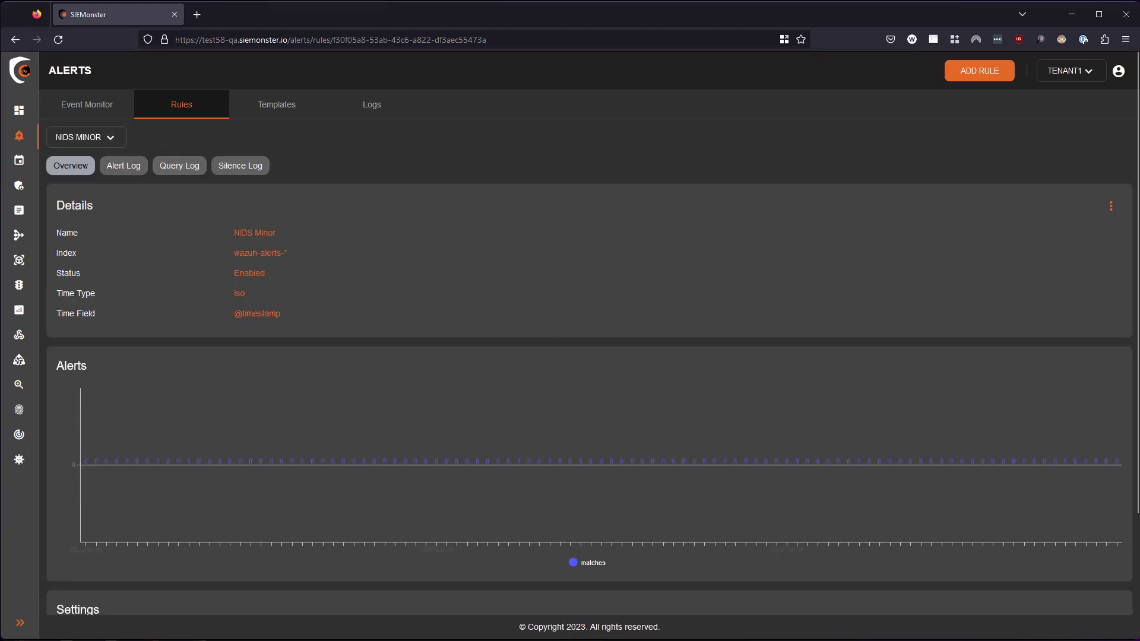
# Examine the NIDS Minor rule's available actions, index and status details, alerts chart and realert settings.
pyautogui.click(1111, 206)
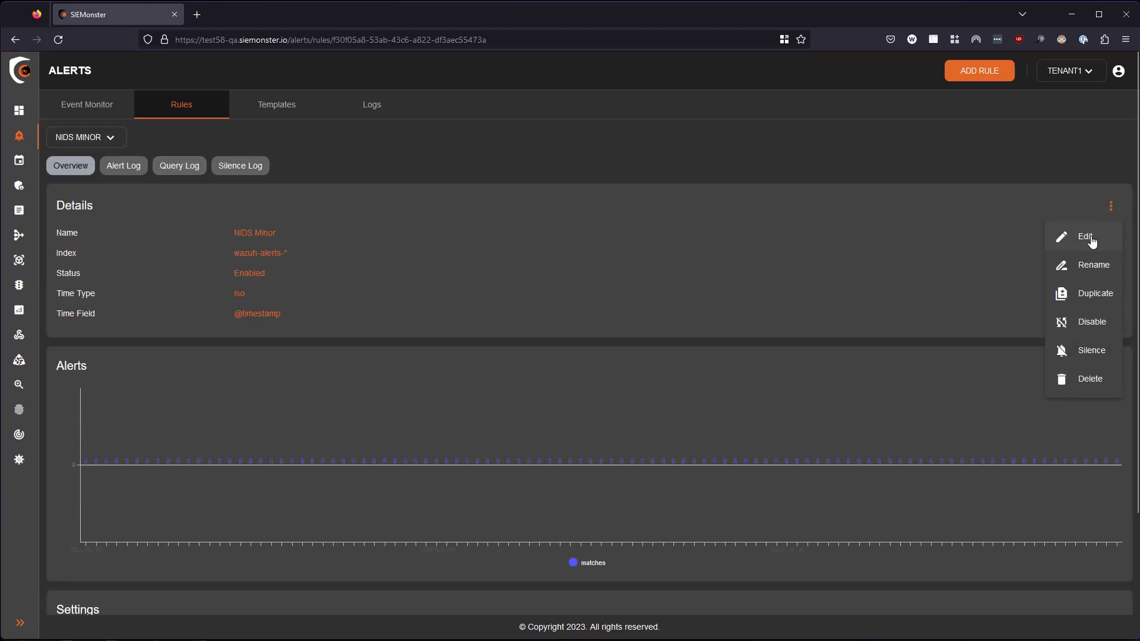
pyautogui.click(700, 244)
pyautogui.scroll(-3, 533, 311)
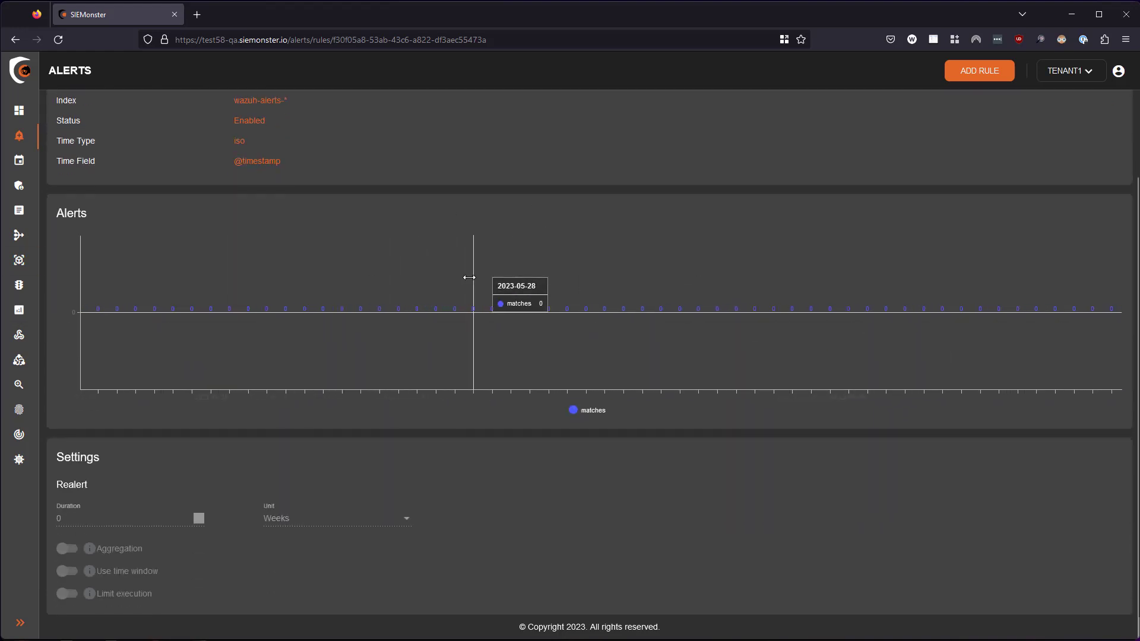
pyautogui.scroll(3, 566, 147)
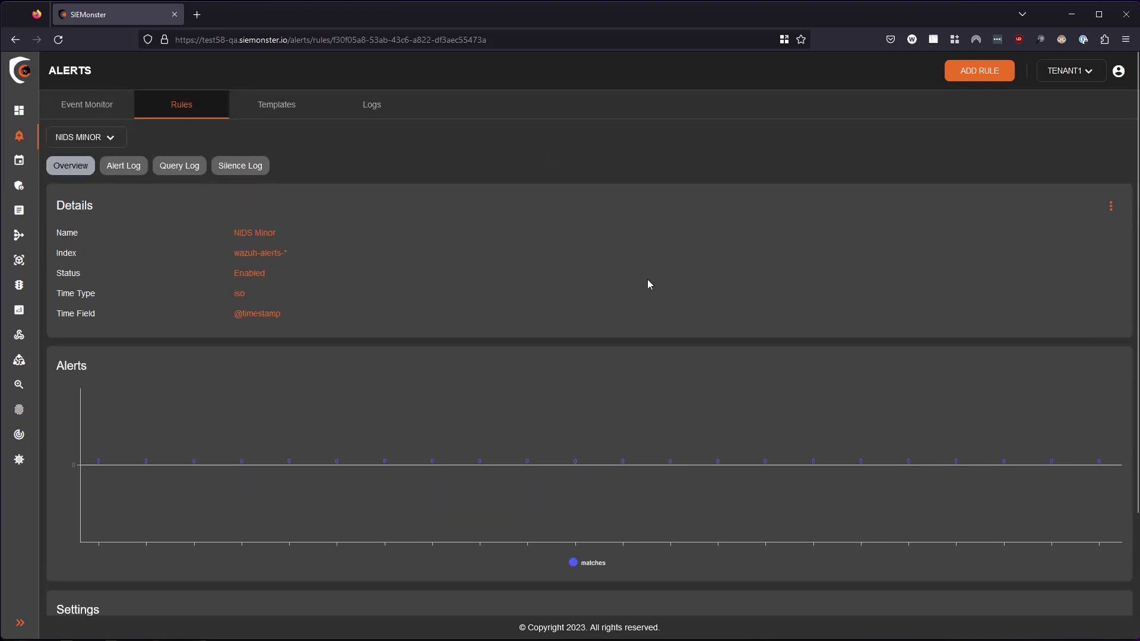
pyautogui.moveTo(290, 253); pyautogui.dragTo(234, 274)
pyautogui.scroll(-2, 485, 367)
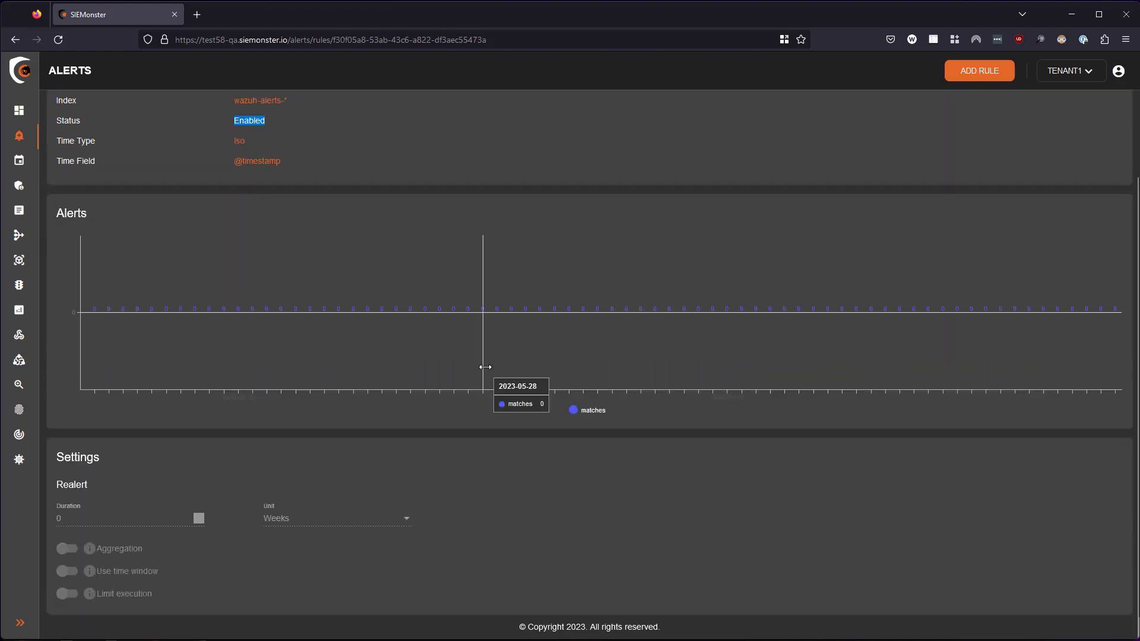
pyautogui.scroll(3, 478, 334)
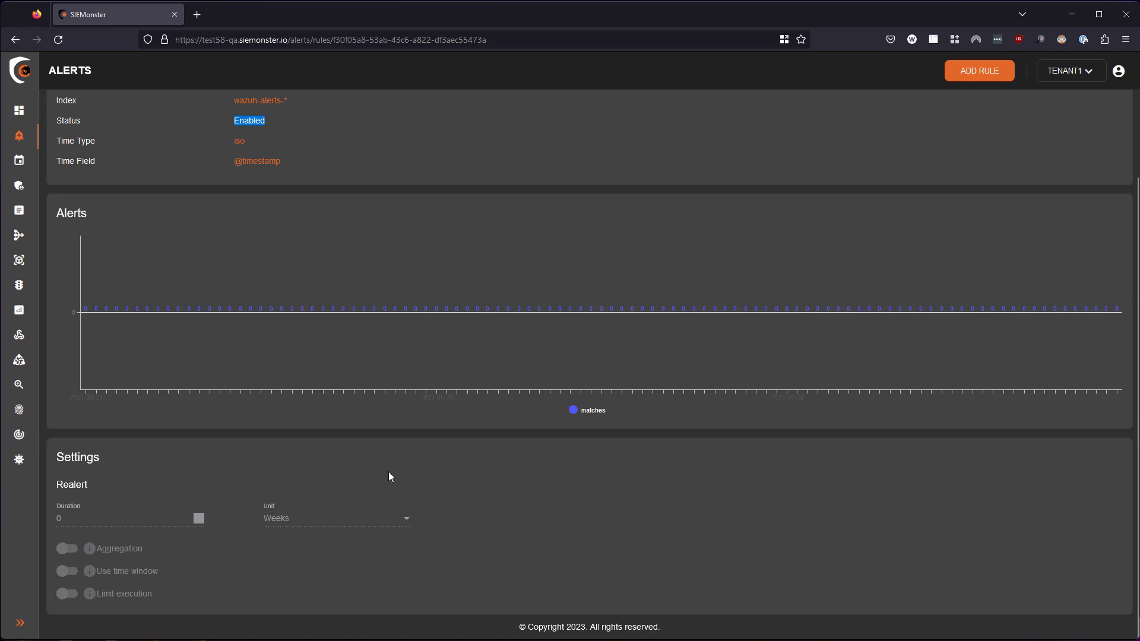
pyautogui.scroll(3, 1045, 285)
# Open the NIDS Minor rule for editing and inspect its filter query.
pyautogui.click(1112, 206)
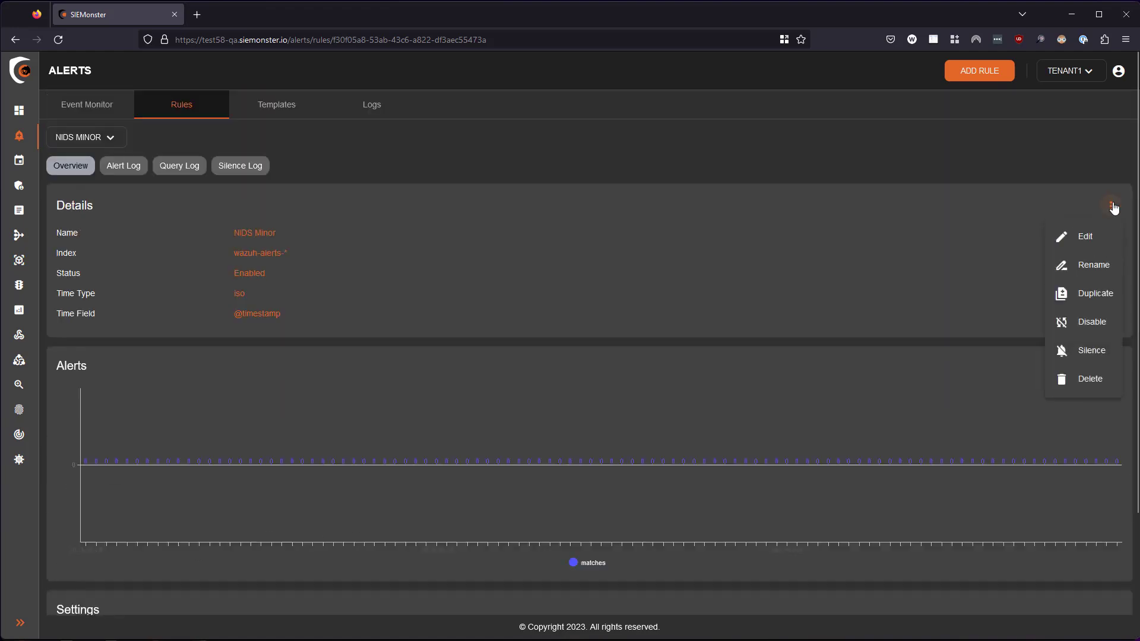
pyautogui.click(1086, 237)
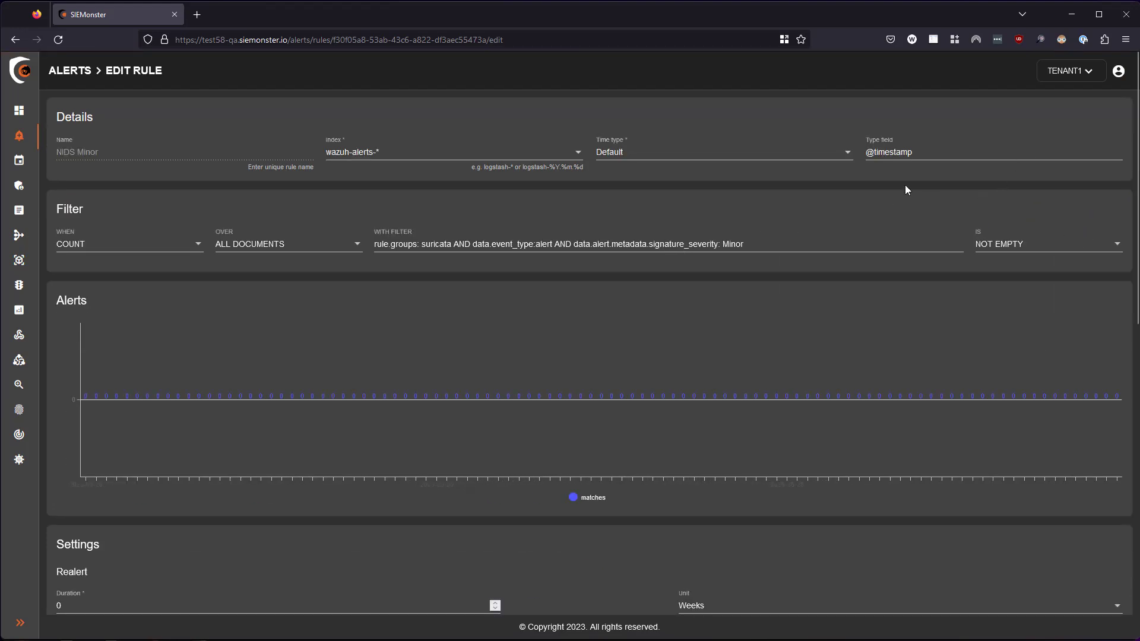
pyautogui.click(493, 246)
pyautogui.moveTo(381, 245); pyautogui.dragTo(779, 242)
pyautogui.click(775, 242)
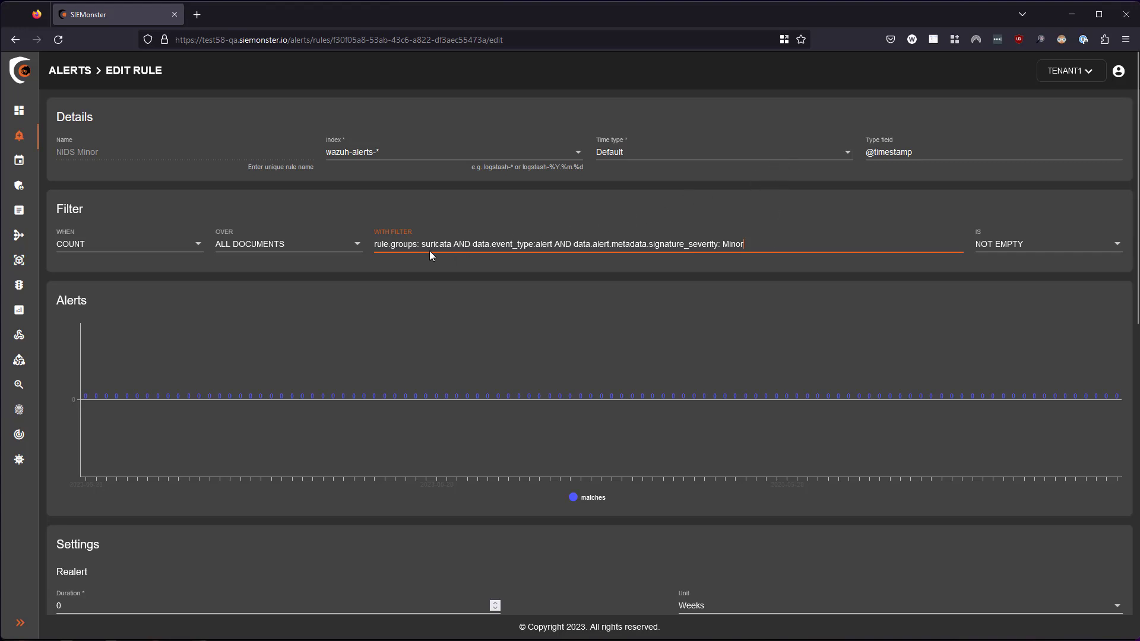
# Return to the alert rules and open the Eventchannel Minor rule for editing to view its filter.
pyautogui.click(87, 73)
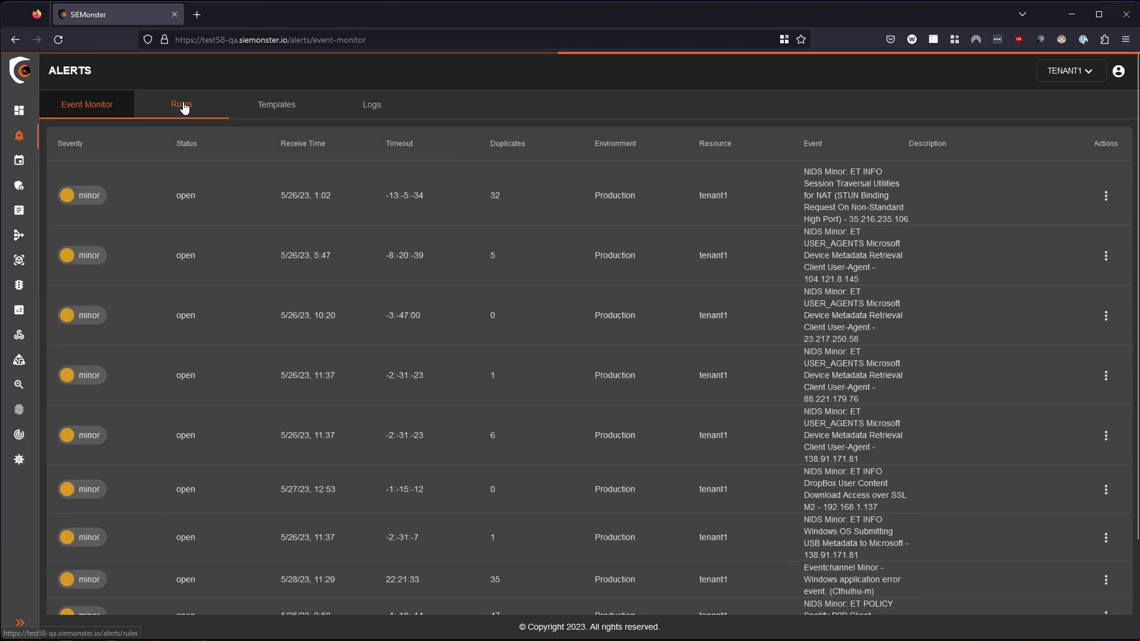
pyautogui.click(182, 105)
pyautogui.click(114, 137)
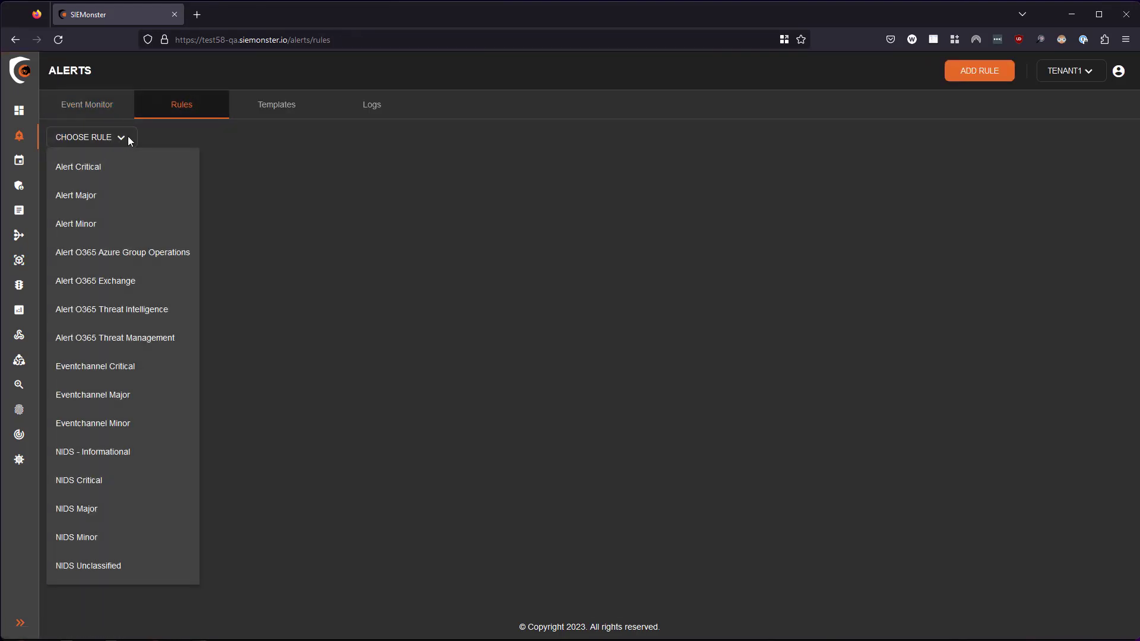
pyautogui.click(130, 426)
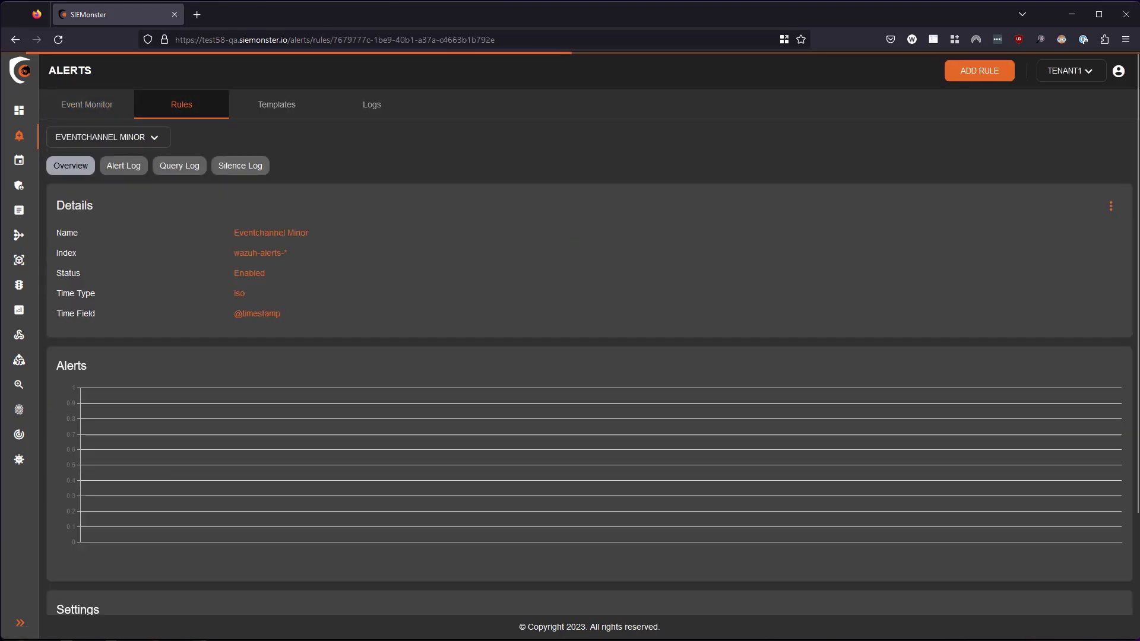
pyautogui.click(1111, 206)
pyautogui.click(1069, 233)
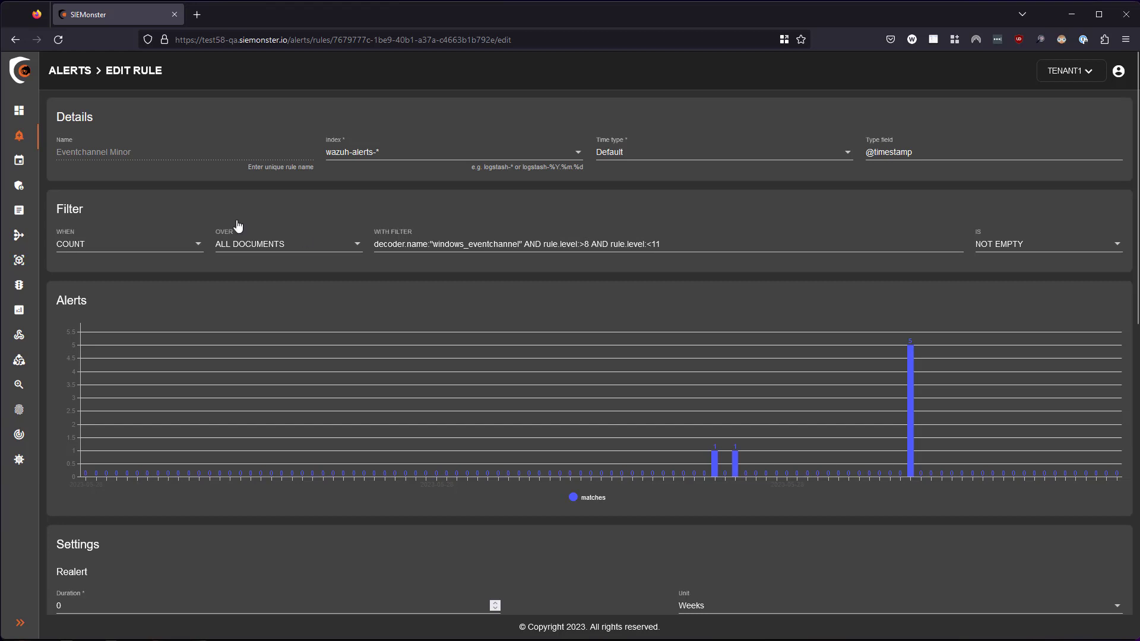
# Return to the alert rules, open the Alert Minor rule for editing and highlight its entire filter query.
pyautogui.click(86, 74)
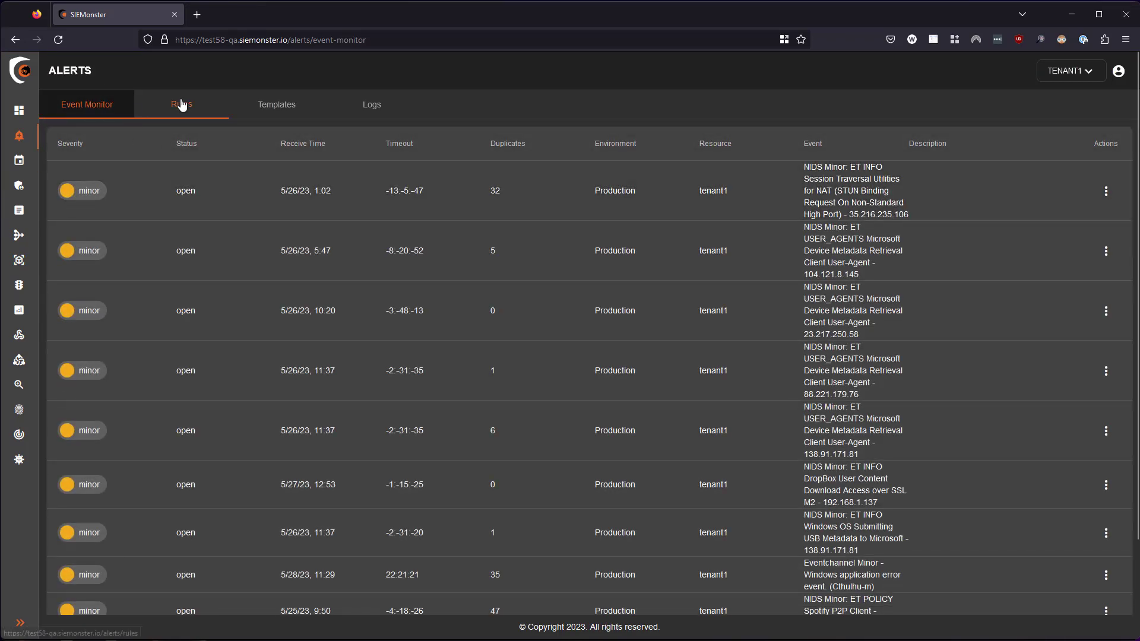
pyautogui.click(181, 106)
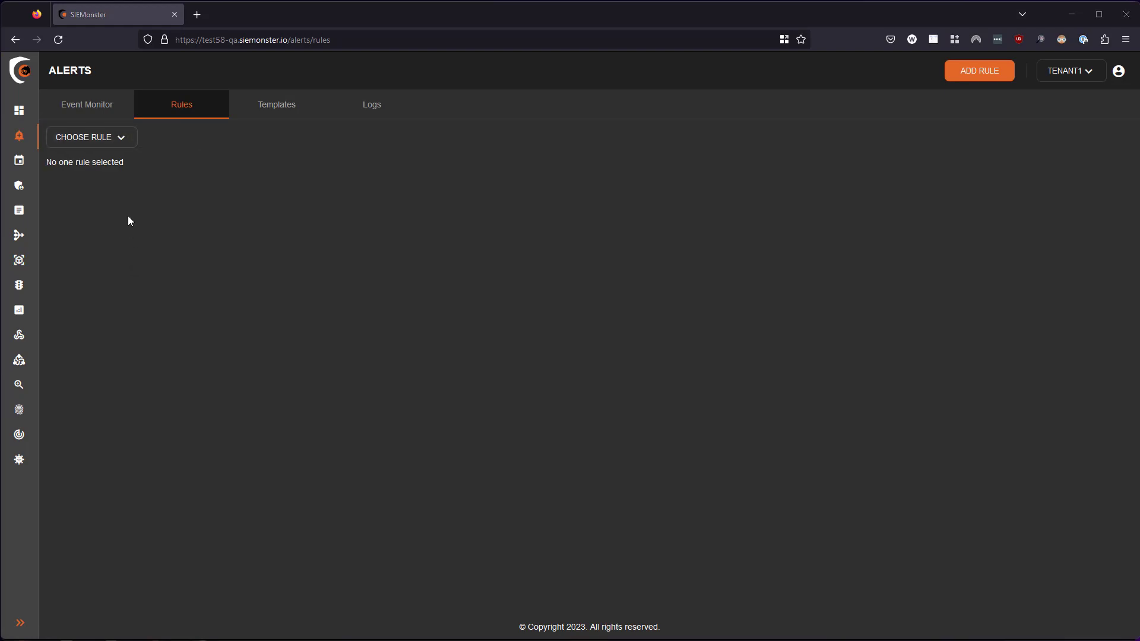
pyautogui.click(115, 141)
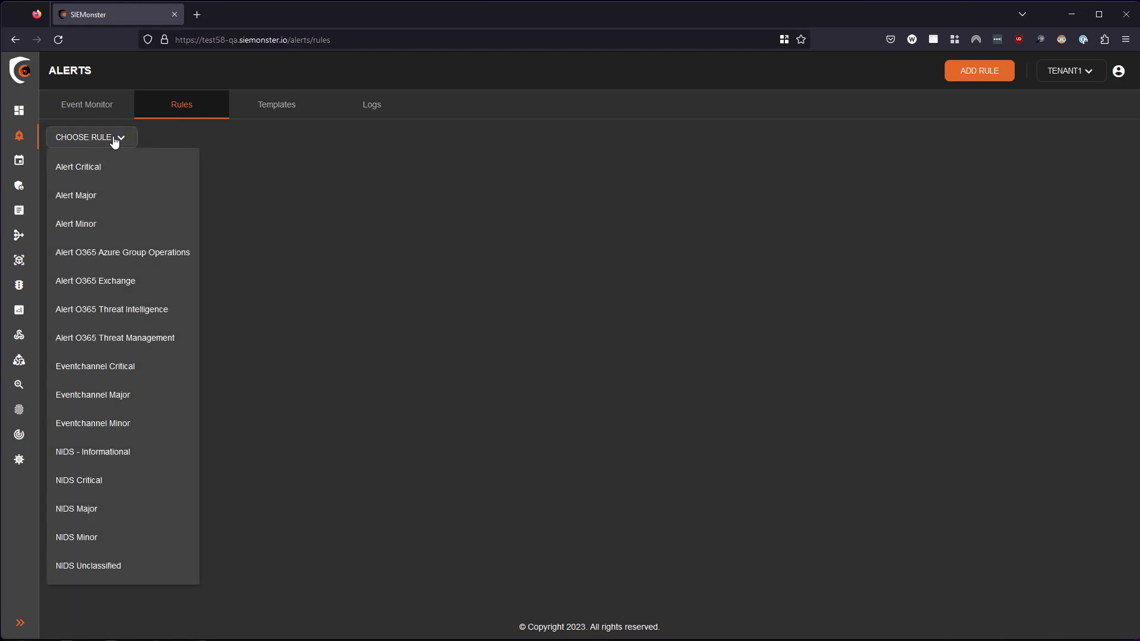
pyautogui.click(92, 231)
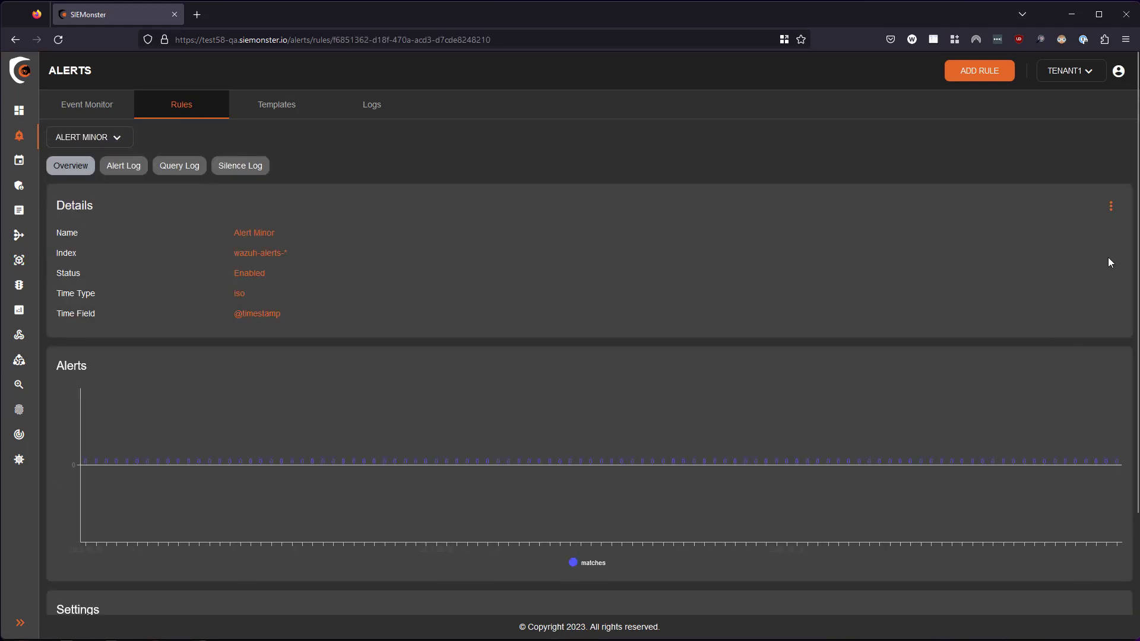
pyautogui.click(1111, 208)
pyautogui.click(1072, 236)
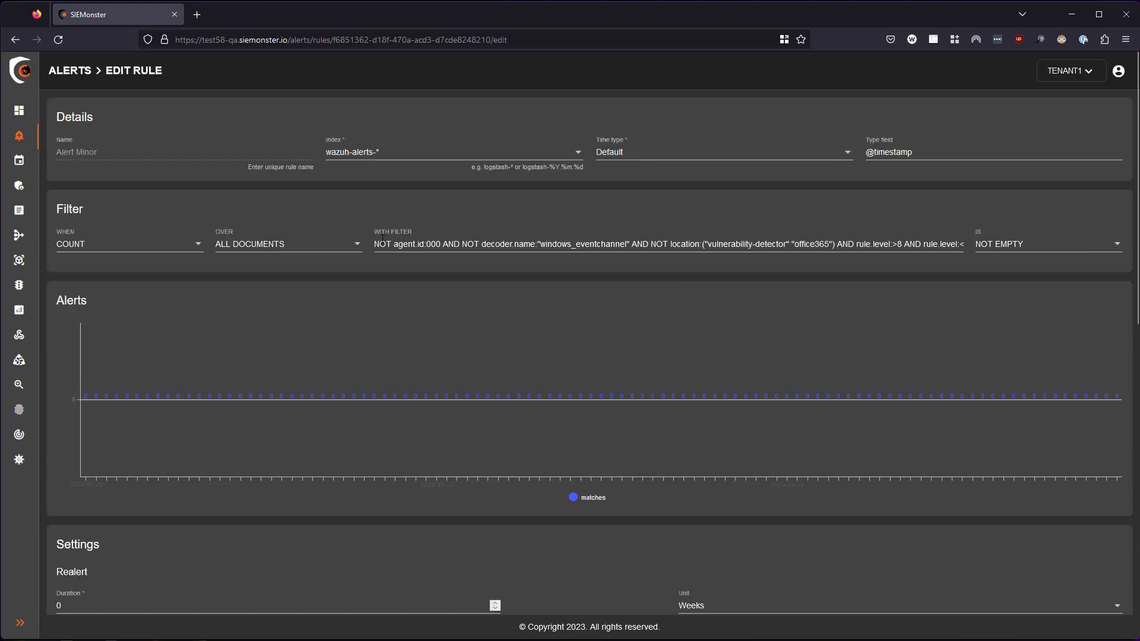
pyautogui.moveTo(380, 245); pyautogui.dragTo(977, 245)
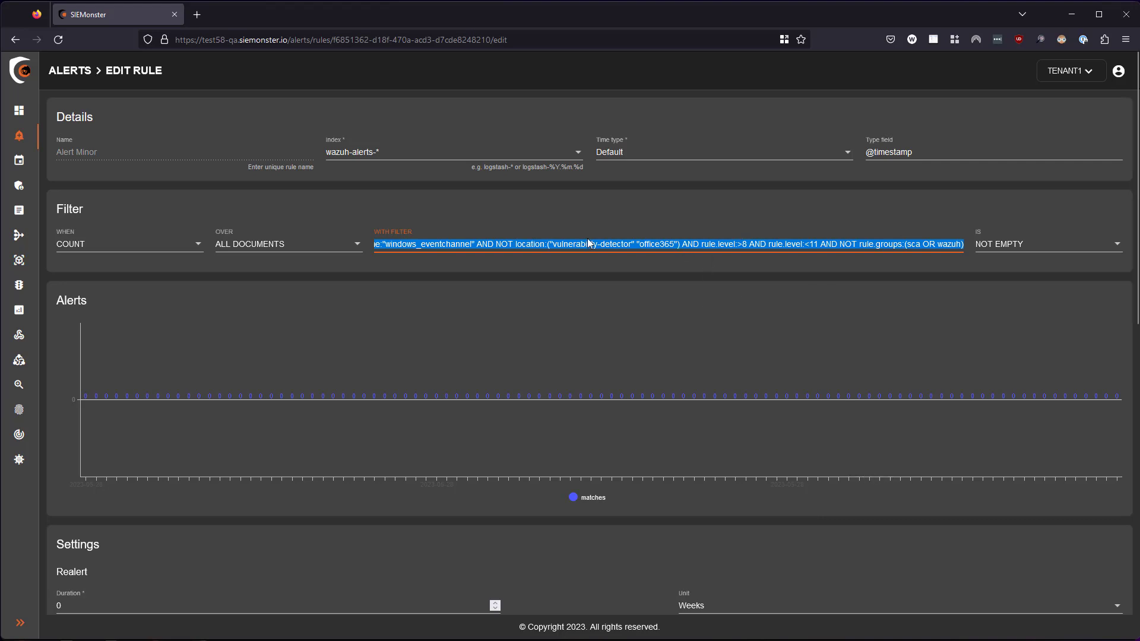
# Review the Alert Minor rule's realert settings and the alert destination fields, including body text and severity.
pyautogui.scroll(-5, 587, 238)
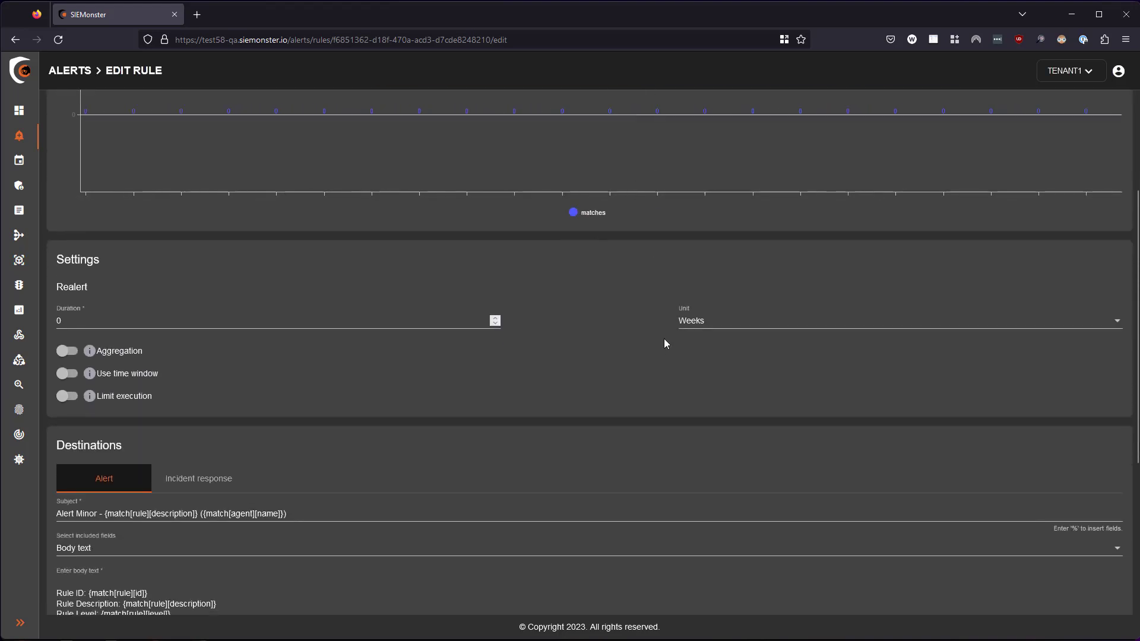
pyautogui.scroll(-6, 665, 344)
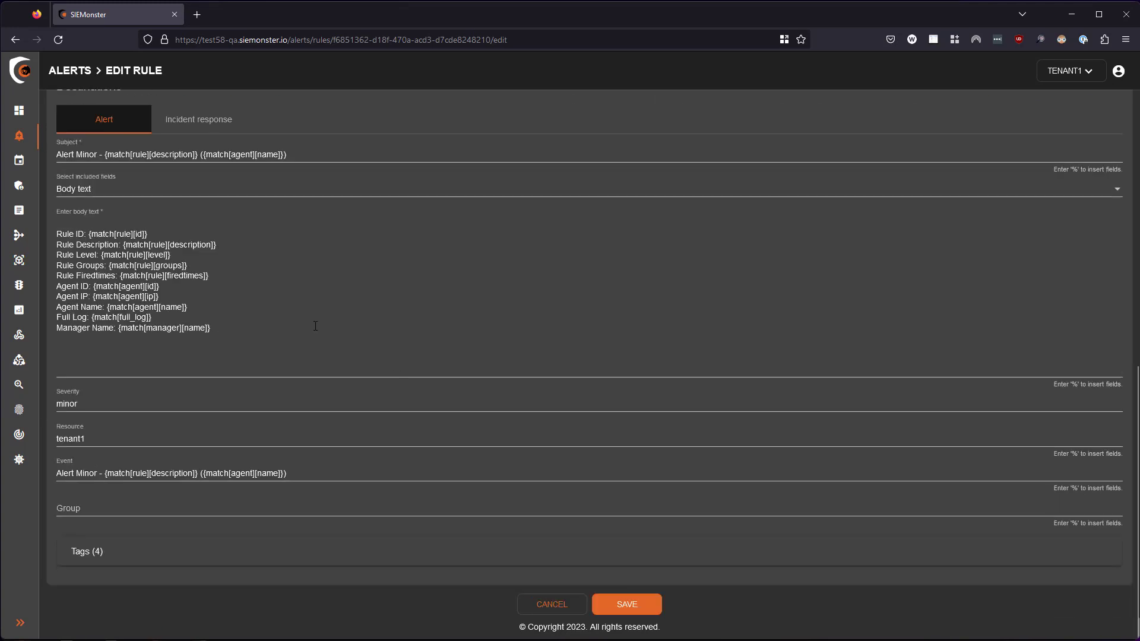
pyautogui.scroll(11, 315, 326)
# Inspect the location exclusion for "vulnerability-detector" and "office365" in the Alert Minor filter query.
pyautogui.click(562, 250)
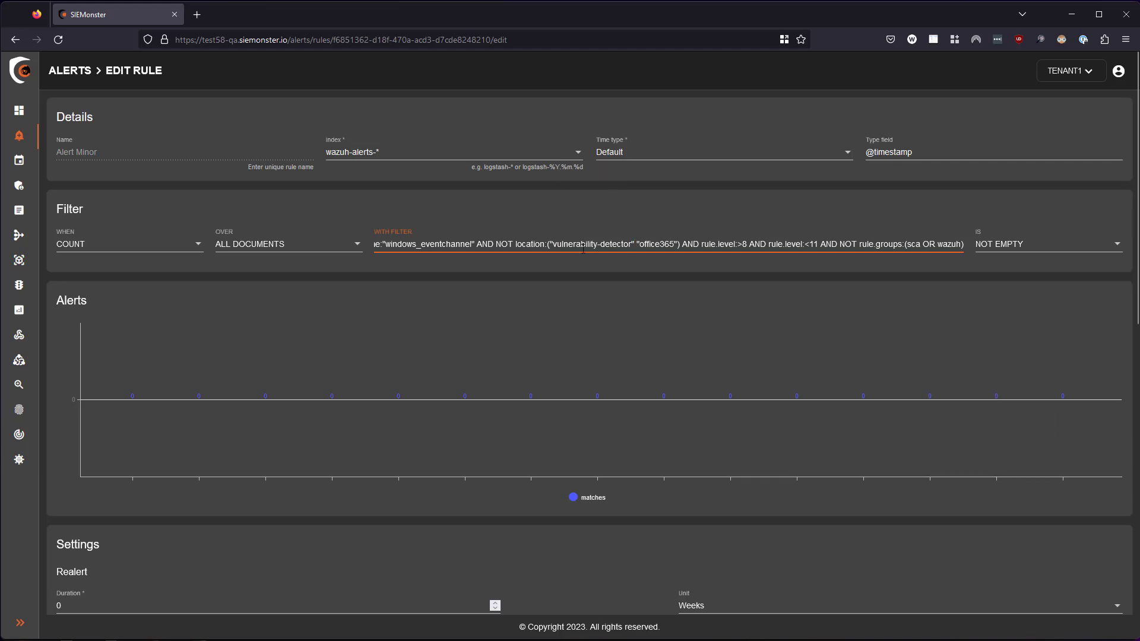
pyautogui.moveTo(515, 245); pyautogui.dragTo(675, 248)
pyautogui.click(637, 246)
pyautogui.click(635, 245)
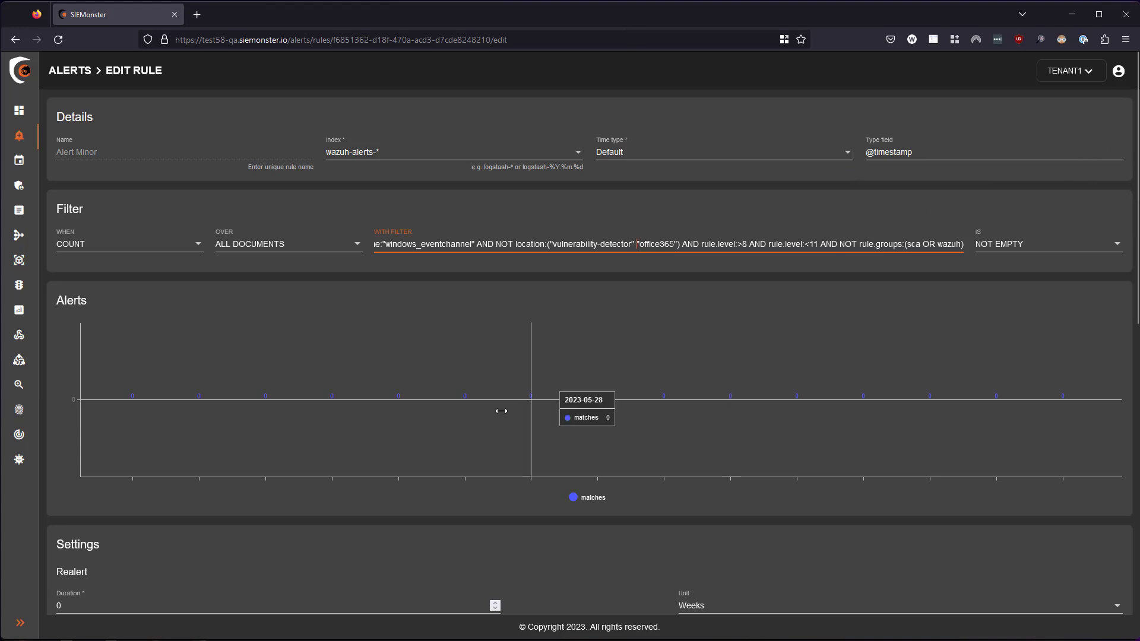
# Examine the alert destination's subject, highlighting the "Alert Minor" prefix and the rule description and agent name placeholders.
pyautogui.scroll(-2, 59, 439)
pyautogui.scroll(-8, 61, 445)
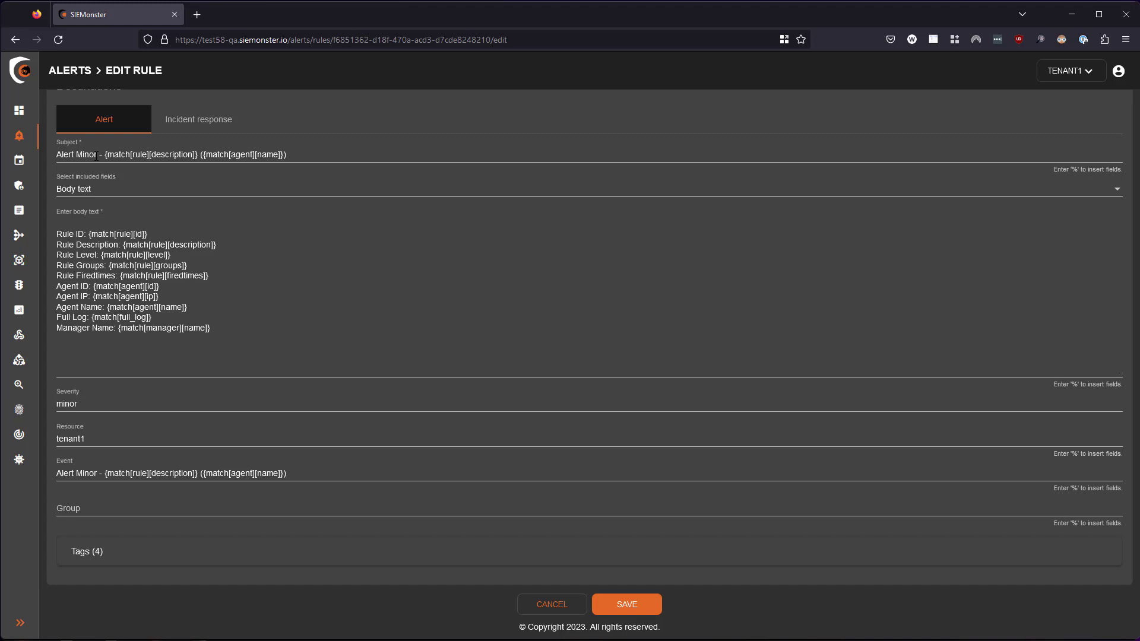
pyautogui.moveTo(102, 155); pyautogui.dragTo(57, 155)
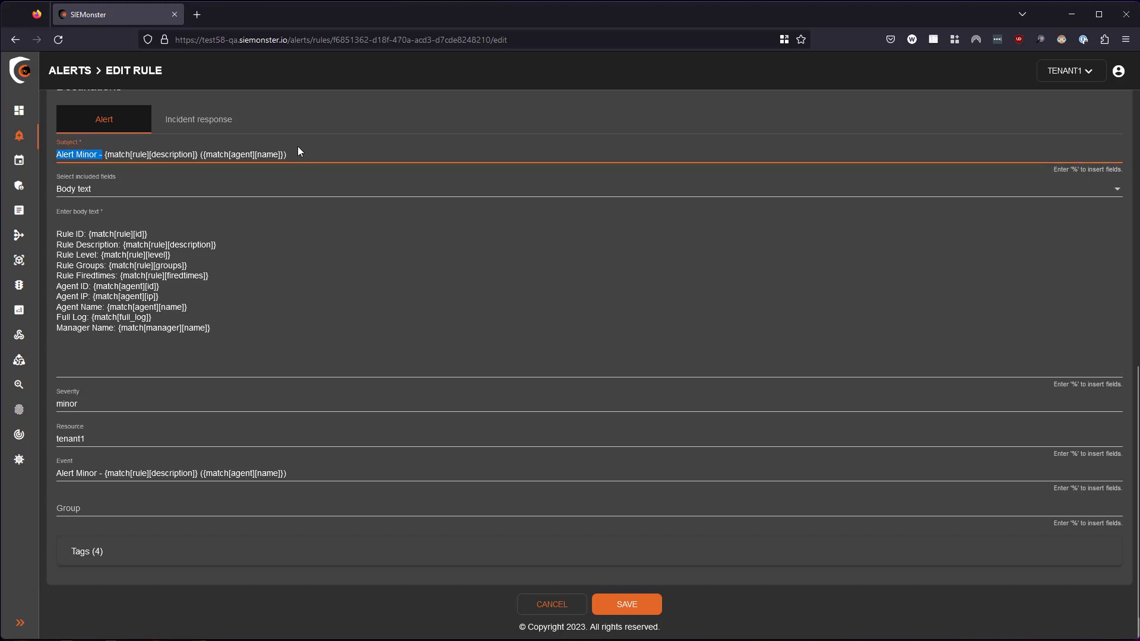
pyautogui.moveTo(294, 158); pyautogui.dragTo(101, 150)
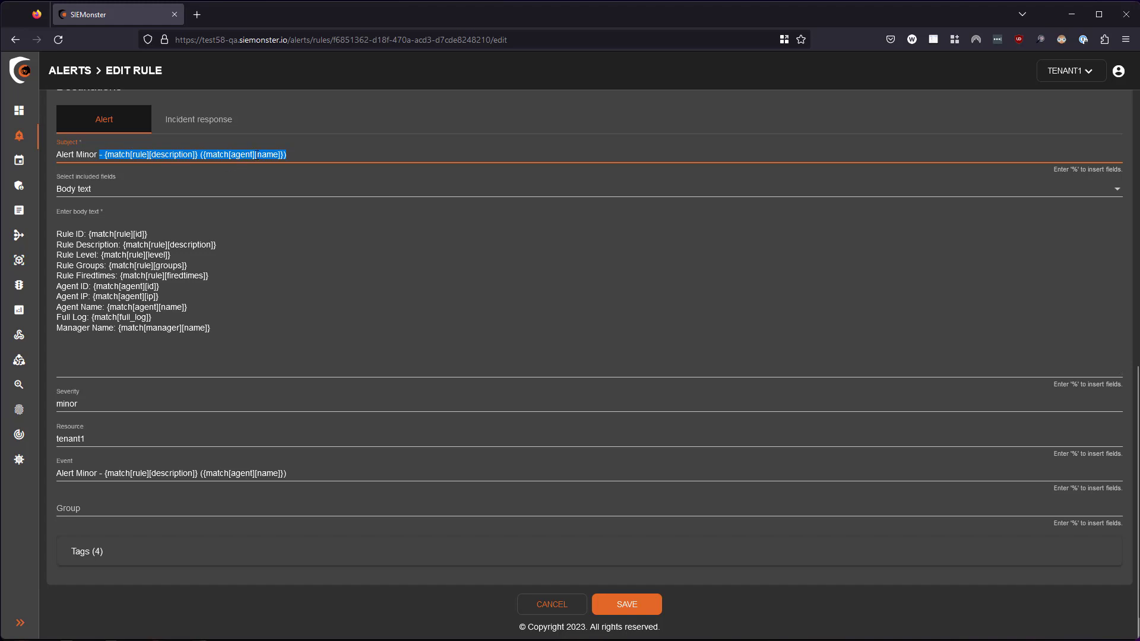
pyautogui.click(297, 154)
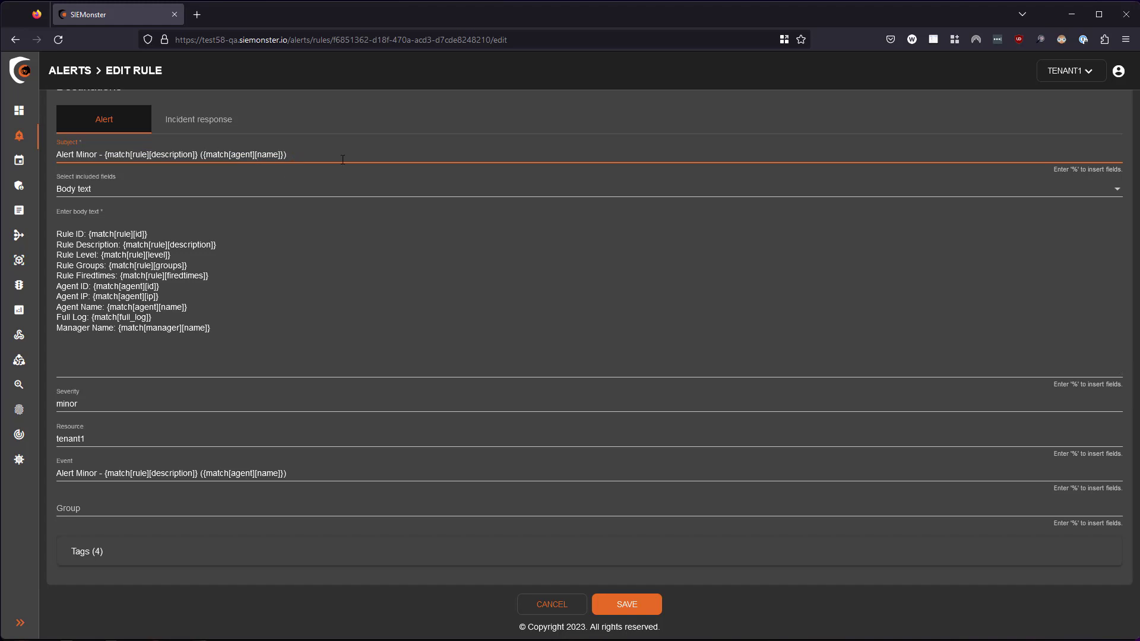
# Insert the data.audit.old-auid field placeholder at the end of the alert subject and remove it again.
pyautogui.write('%')
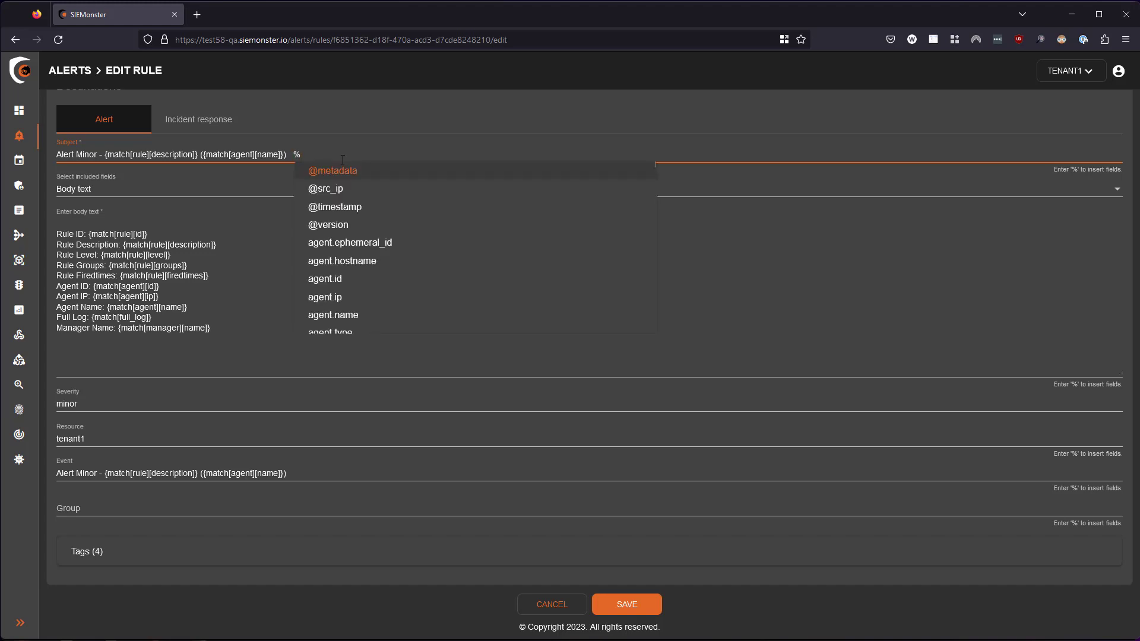
pyautogui.scroll(-15, 383, 219)
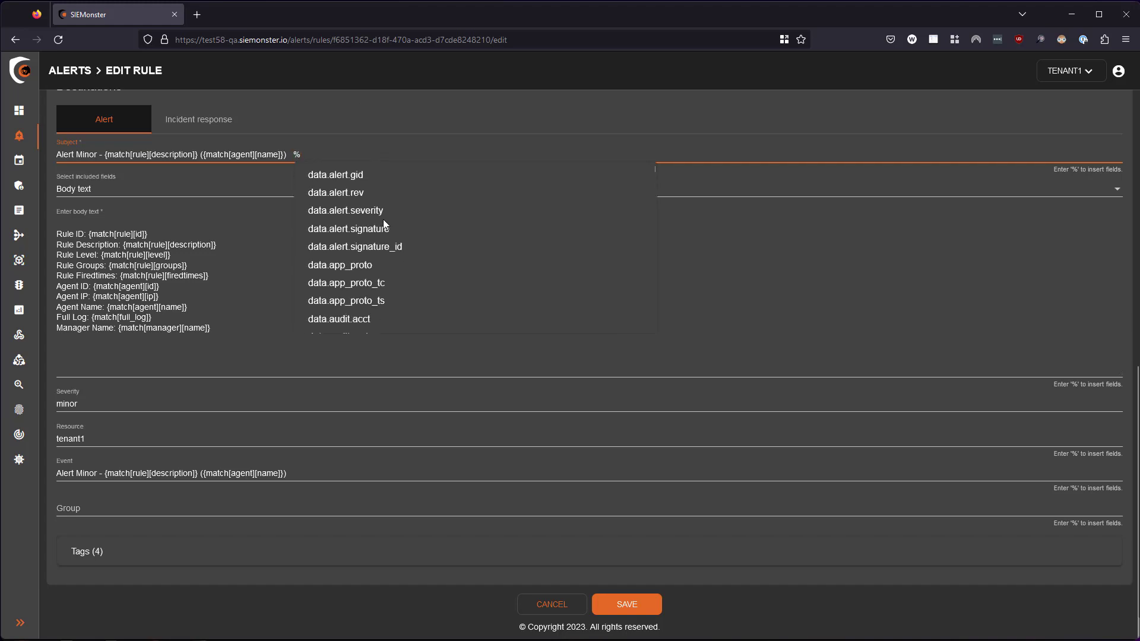
pyautogui.scroll(-6, 383, 219)
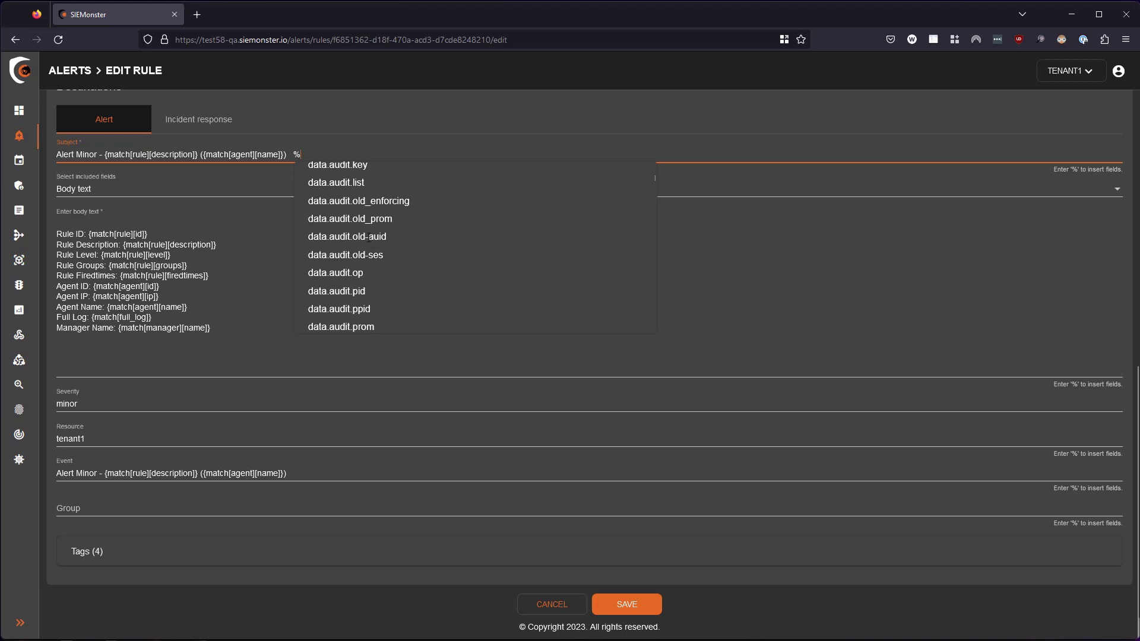
pyautogui.click(354, 236)
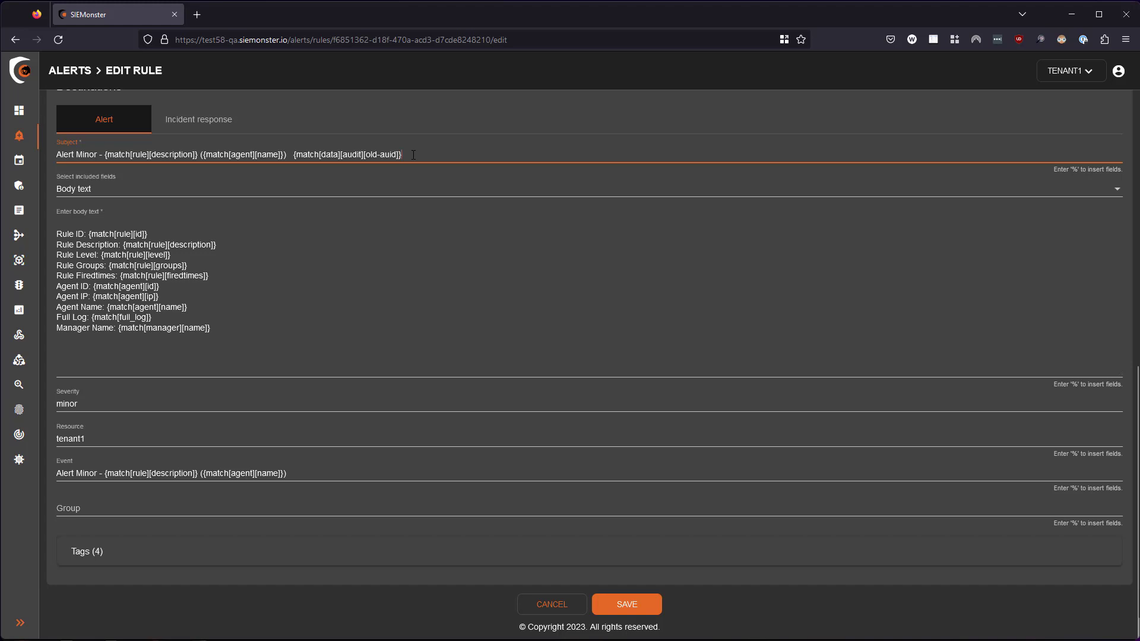
pyautogui.moveTo(414, 155); pyautogui.dragTo(286, 145)
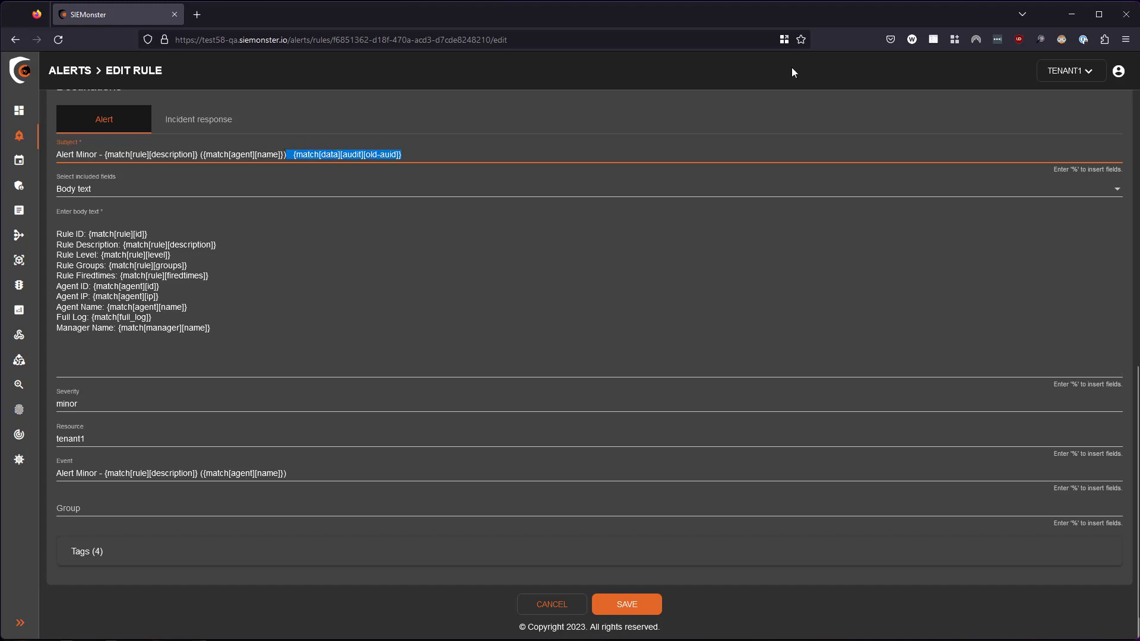
pyautogui.press('BackSpace')
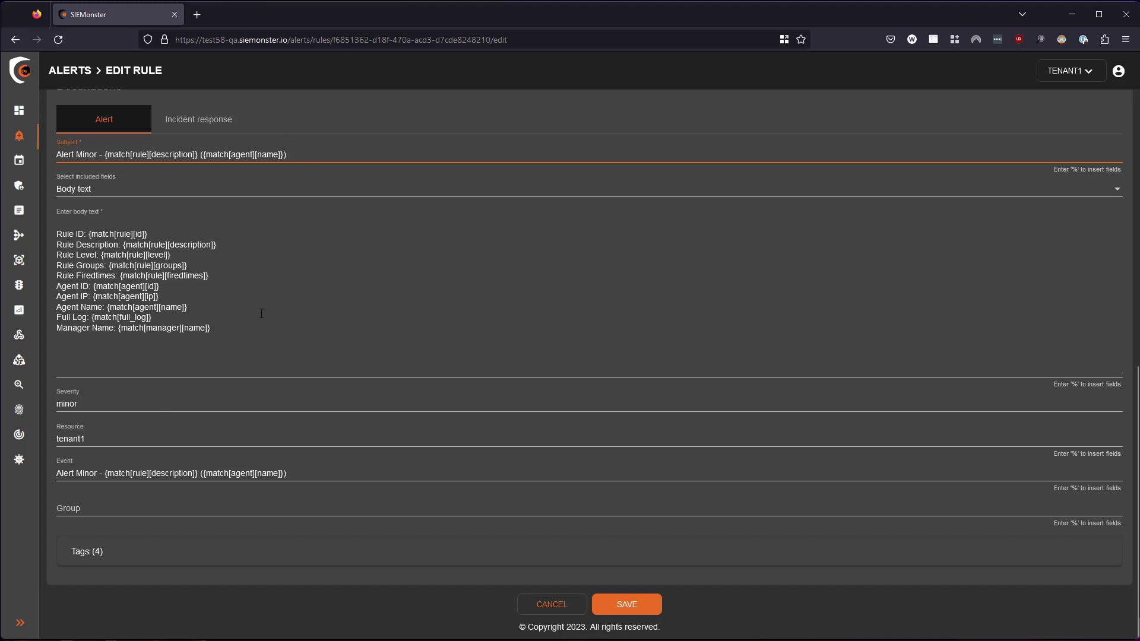
# Review the alert destination's body text placeholders, severity and resource, highlighting the body text and the resource value.
pyautogui.moveTo(260, 329); pyautogui.dragTo(57, 234)
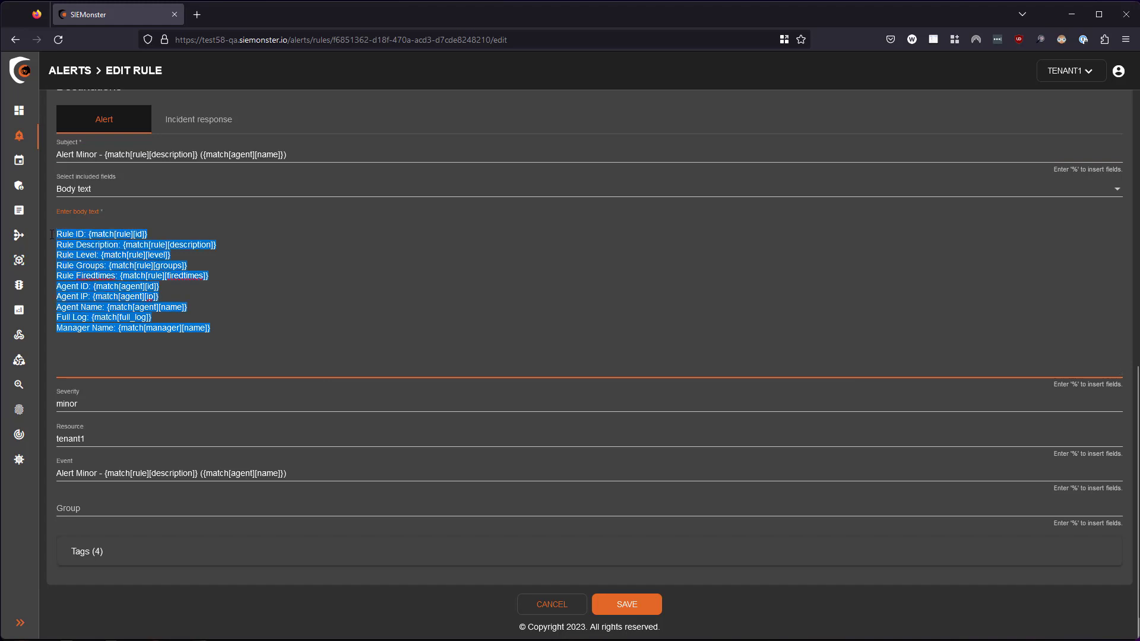
pyautogui.click(347, 278)
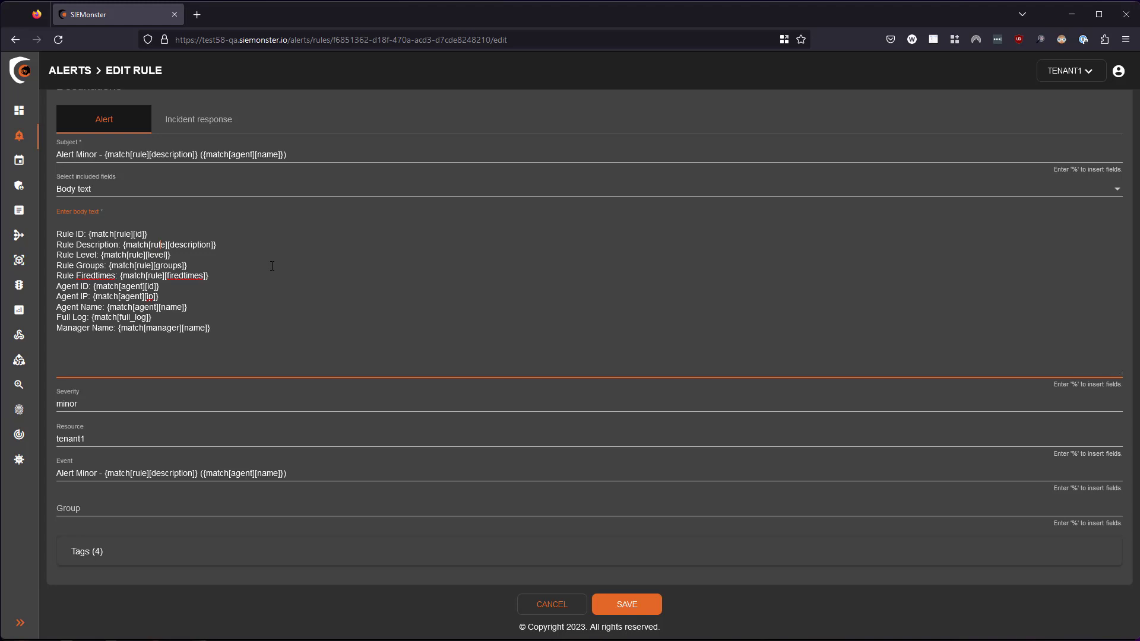
pyautogui.click(96, 401)
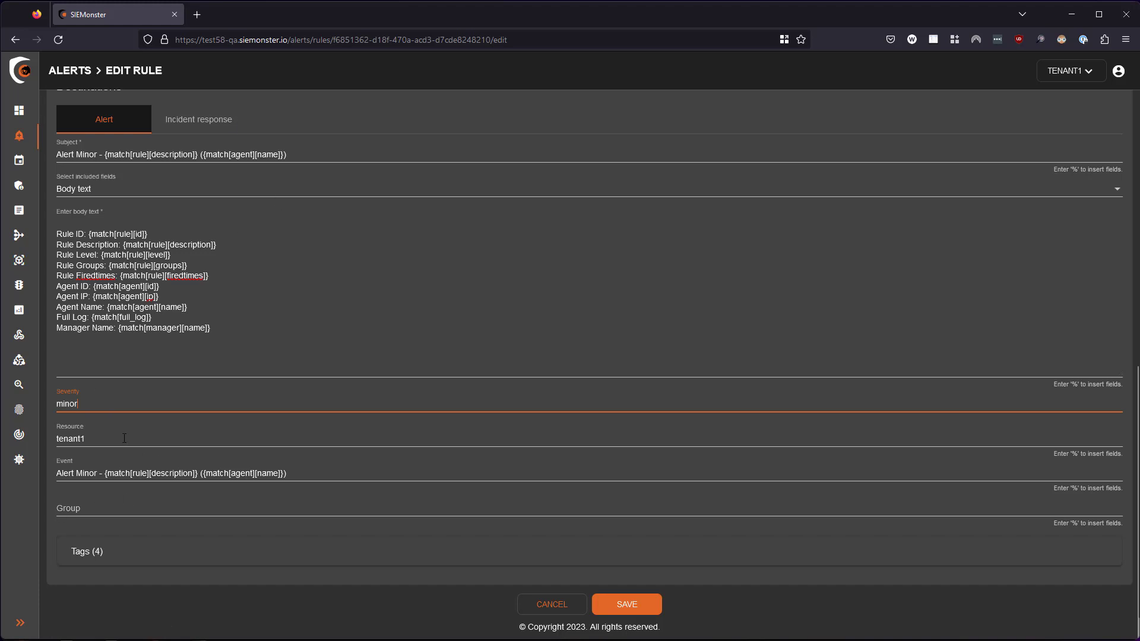
pyautogui.click(97, 438)
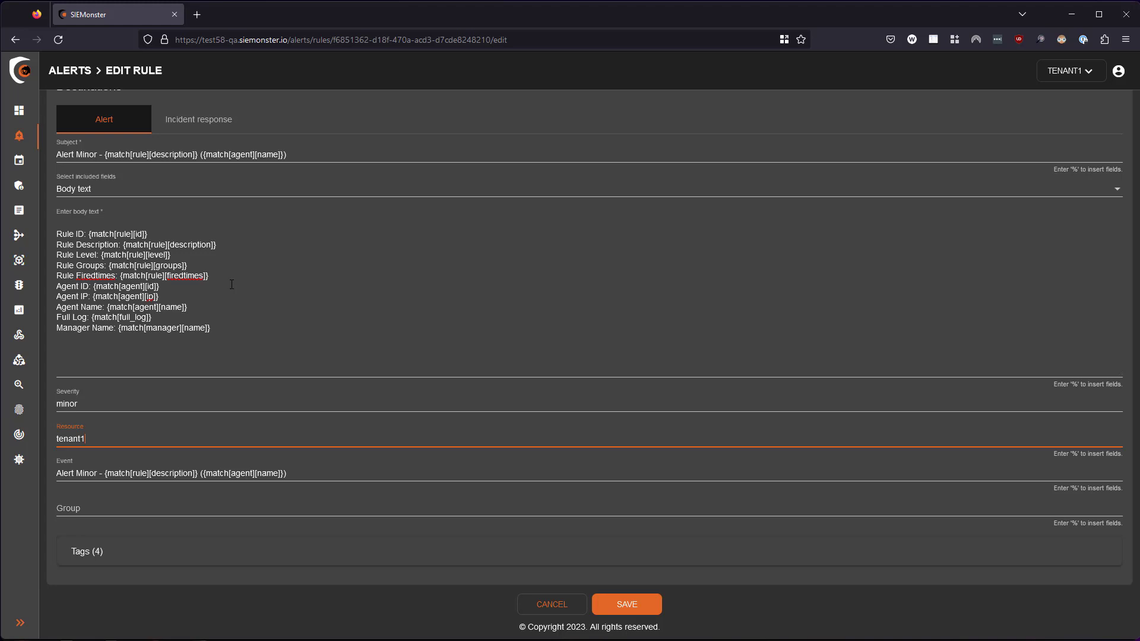
pyautogui.moveTo(88, 438); pyautogui.dragTo(48, 429)
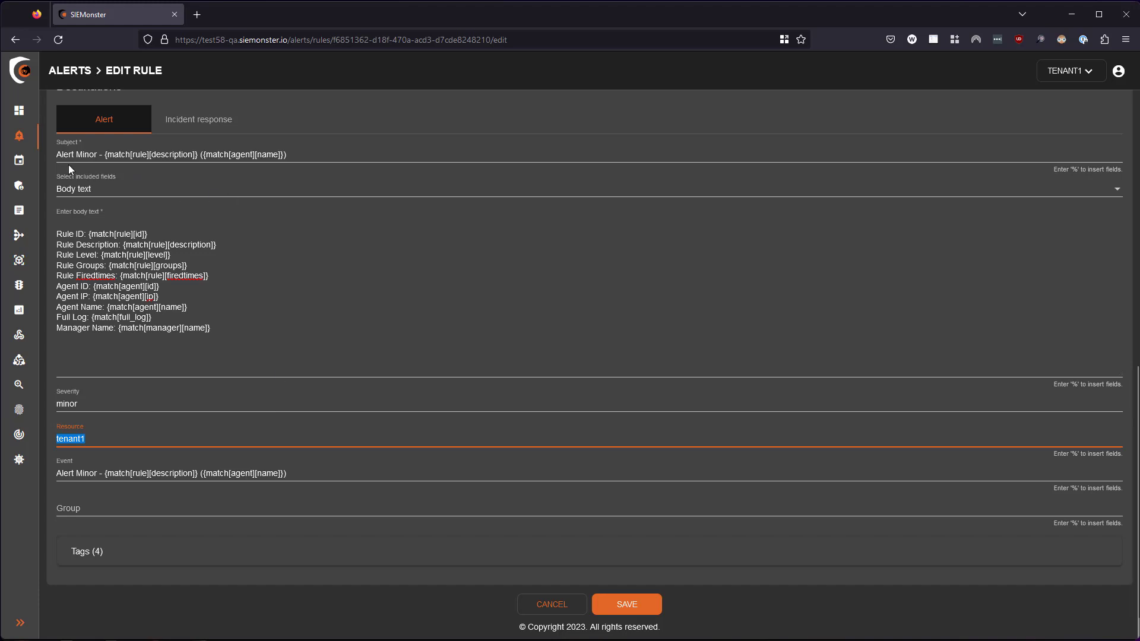
# Compare the fixed "Alert Minor" prefix with the match placeholders by highlighting each part of the alert subject.
pyautogui.moveTo(95, 154); pyautogui.dragTo(56, 155)
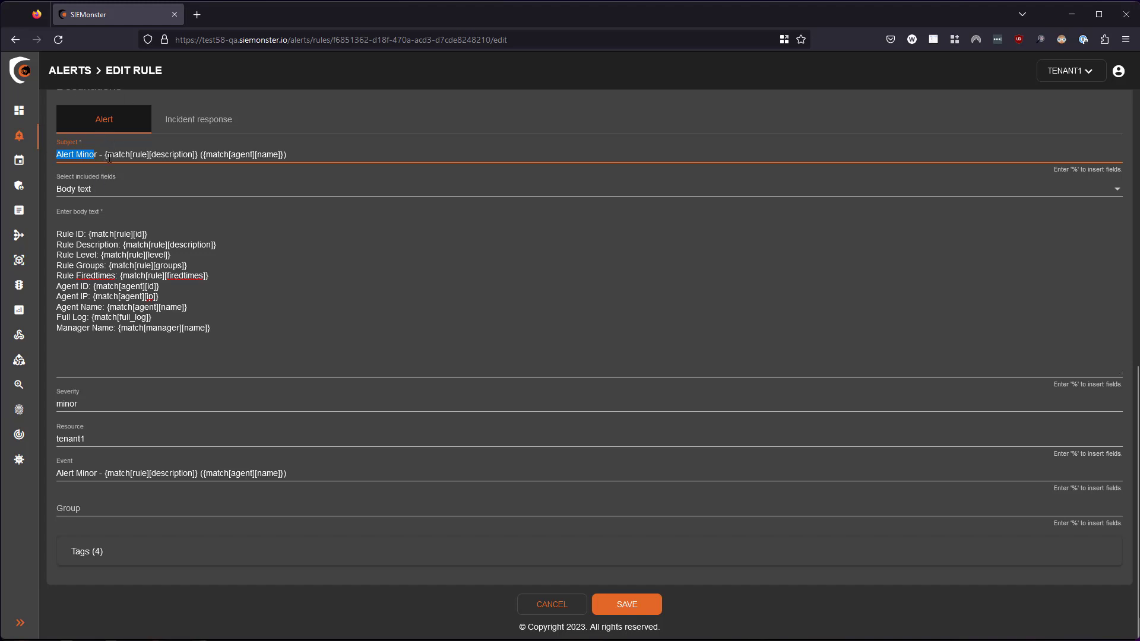
pyautogui.moveTo(120, 156); pyautogui.dragTo(233, 165)
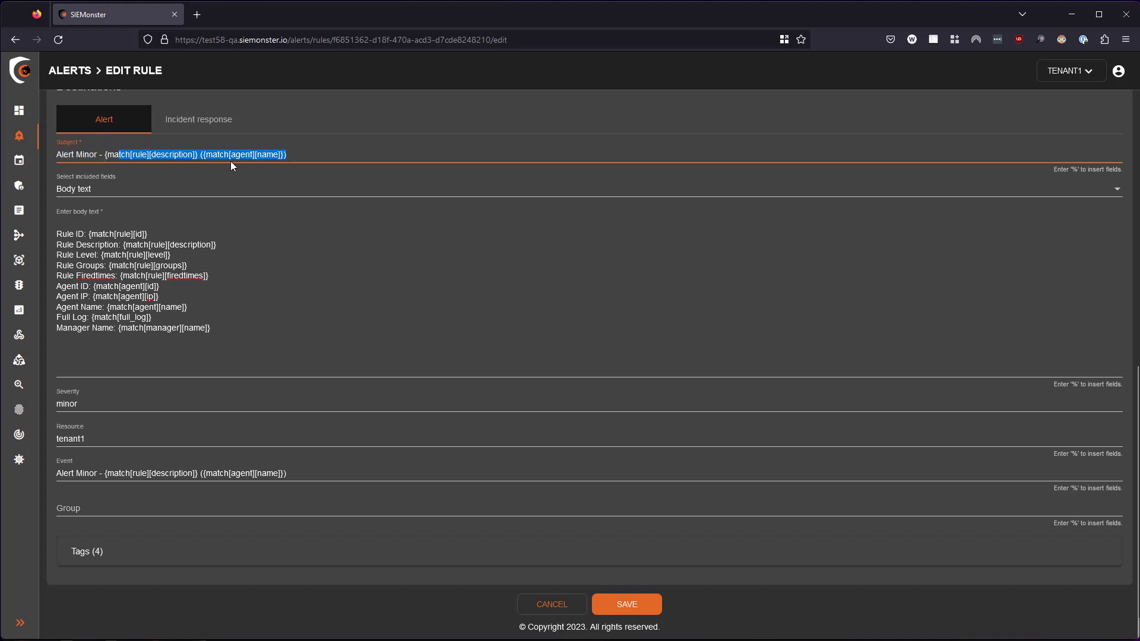
pyautogui.moveTo(98, 155); pyautogui.dragTo(54, 152)
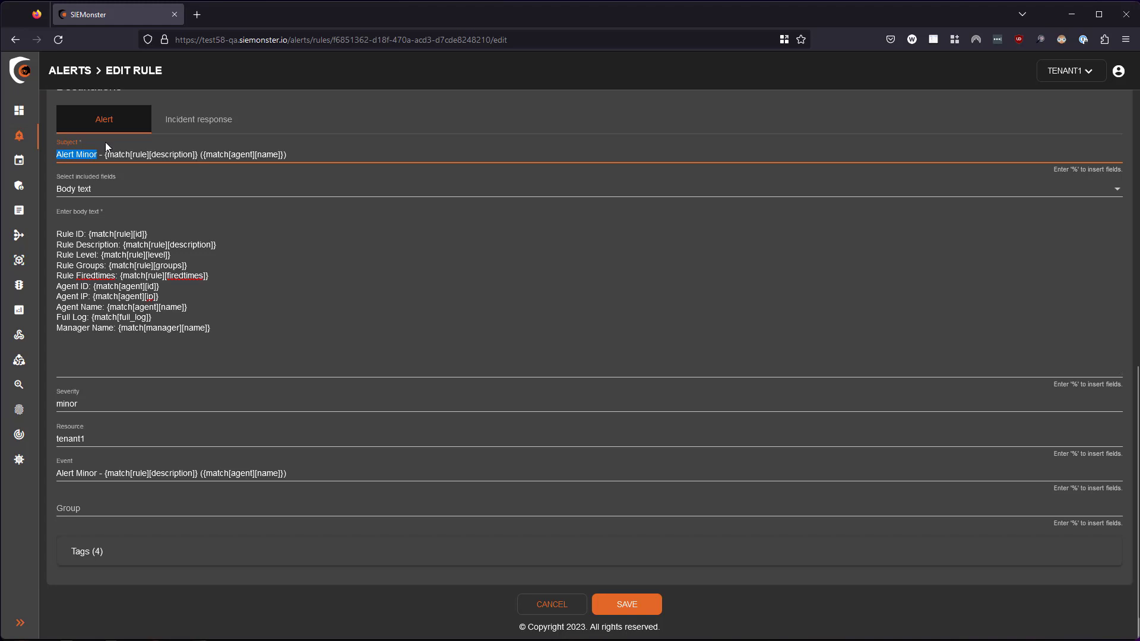
pyautogui.click(61, 165)
# Expand the alert destination's tags and add an empty fifth tag field.
pyautogui.click(95, 517)
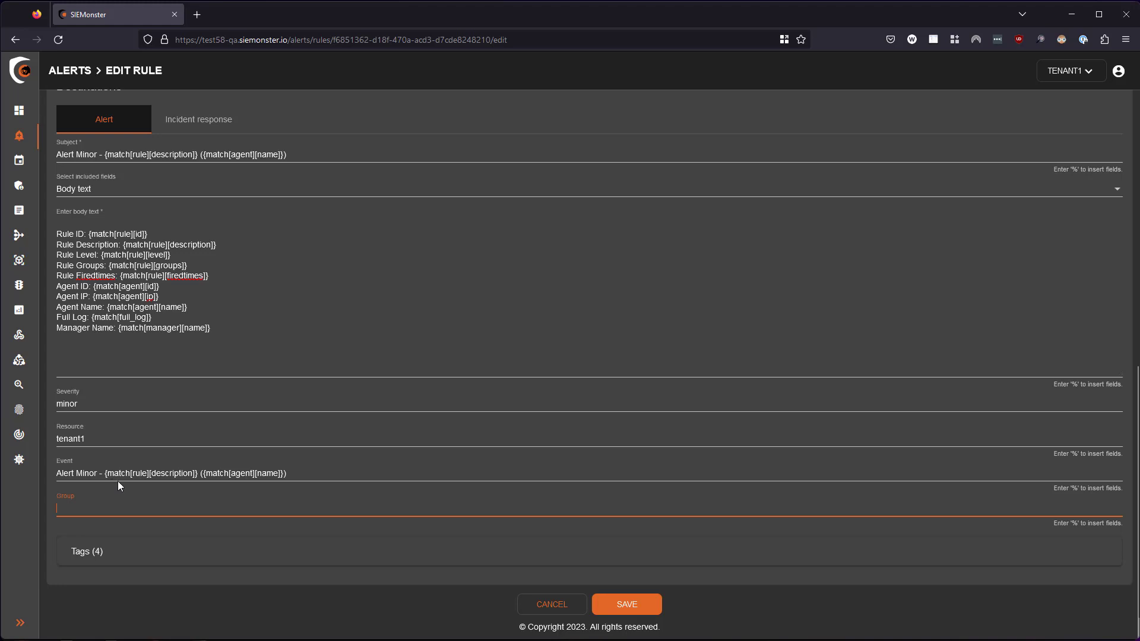
pyautogui.click(112, 558)
pyautogui.scroll(-3, 241, 520)
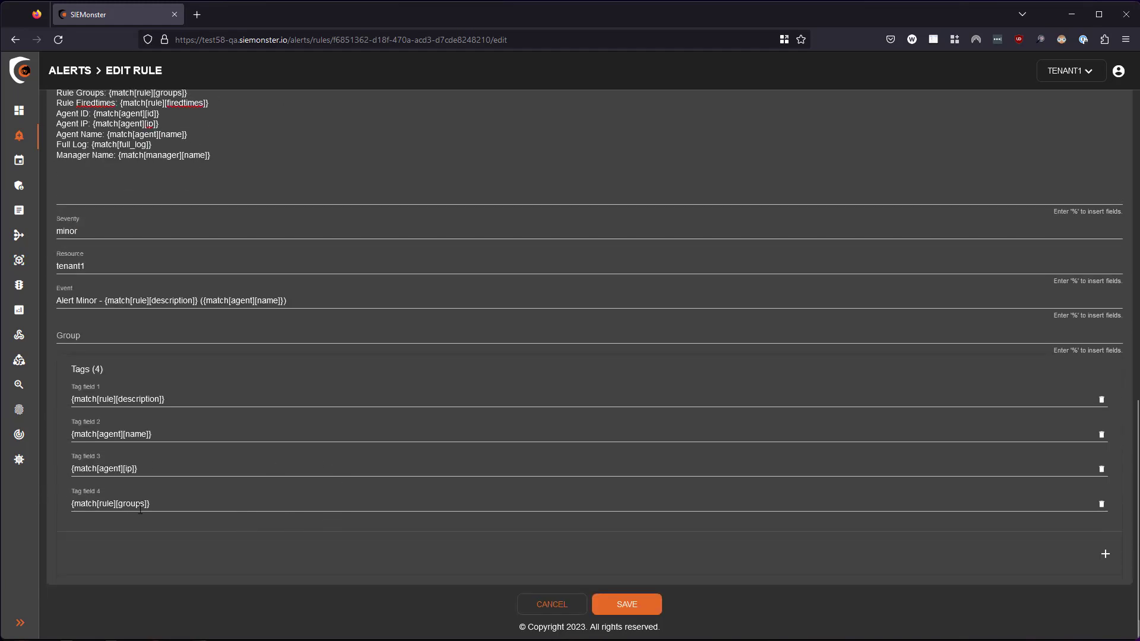
pyautogui.click(1106, 554)
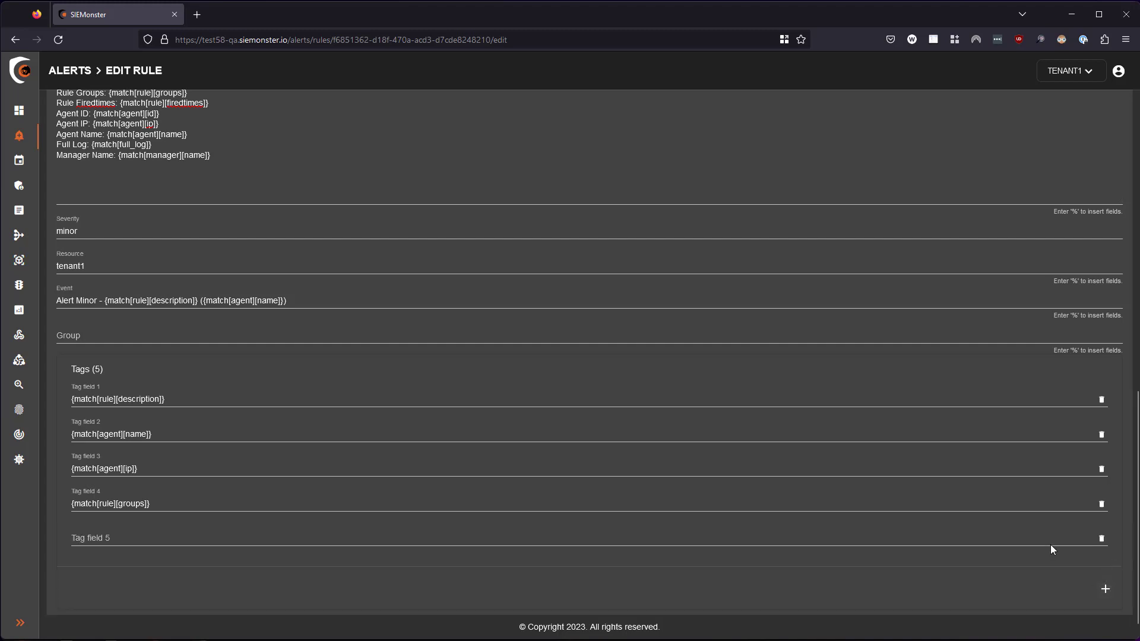
pyautogui.click(229, 534)
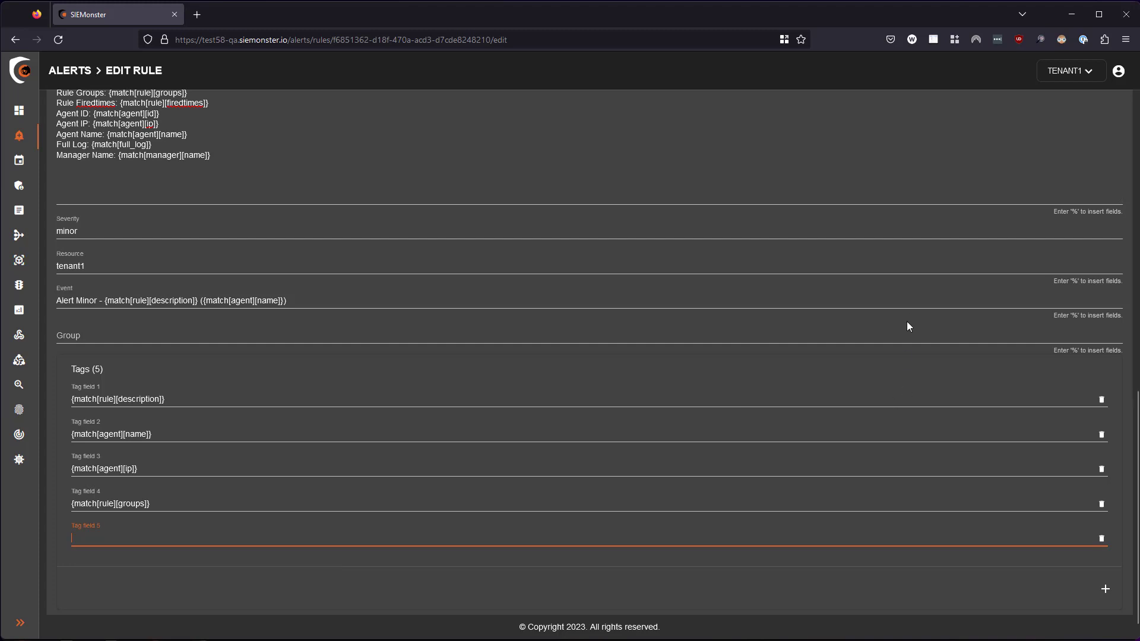
# Display the Incident response destination and examine its source, type and severity fields.
pyautogui.scroll(-1, 907, 322)
pyautogui.scroll(10, 126, 374)
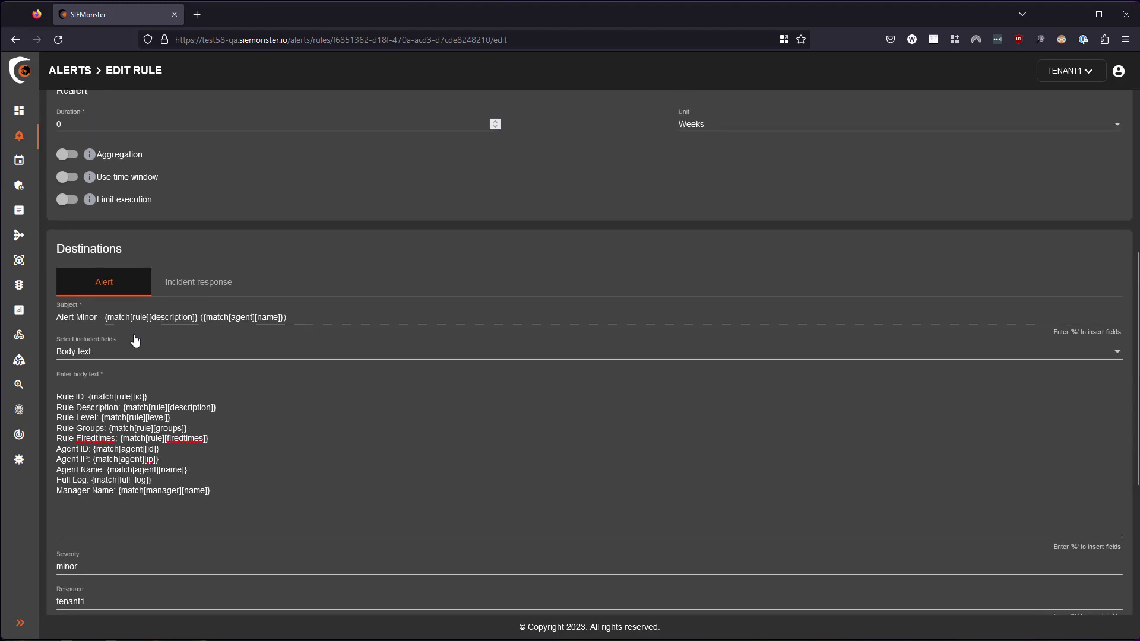
pyautogui.click(192, 291)
pyautogui.scroll(-6, 233, 422)
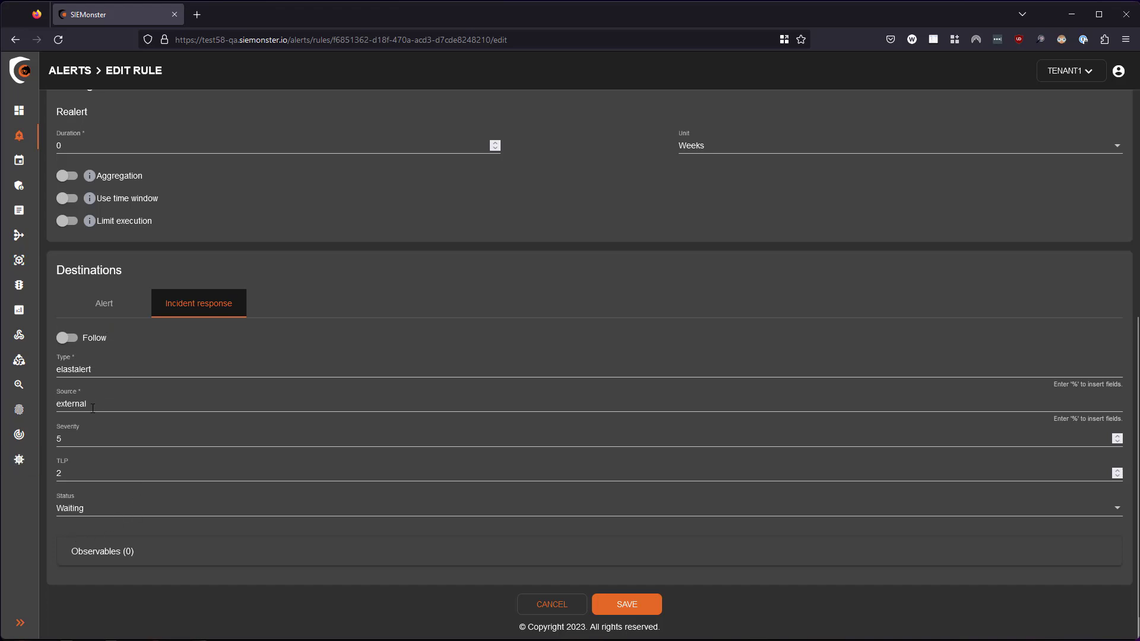
pyautogui.moveTo(102, 409); pyautogui.dragTo(43, 407)
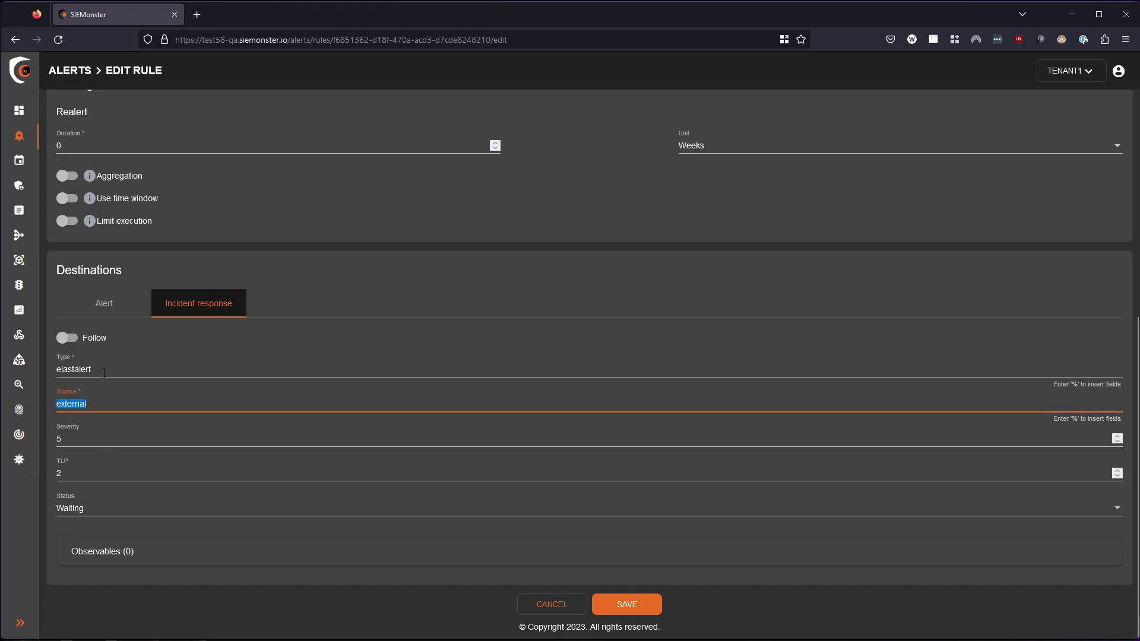
pyautogui.moveTo(118, 368); pyautogui.dragTo(48, 370)
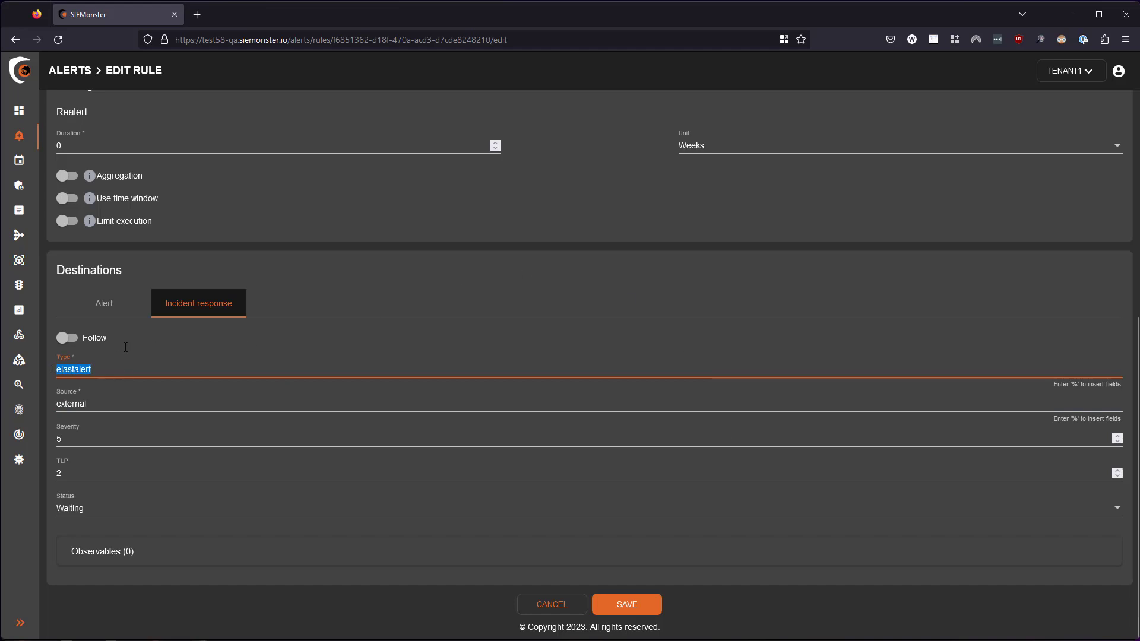
pyautogui.click(95, 444)
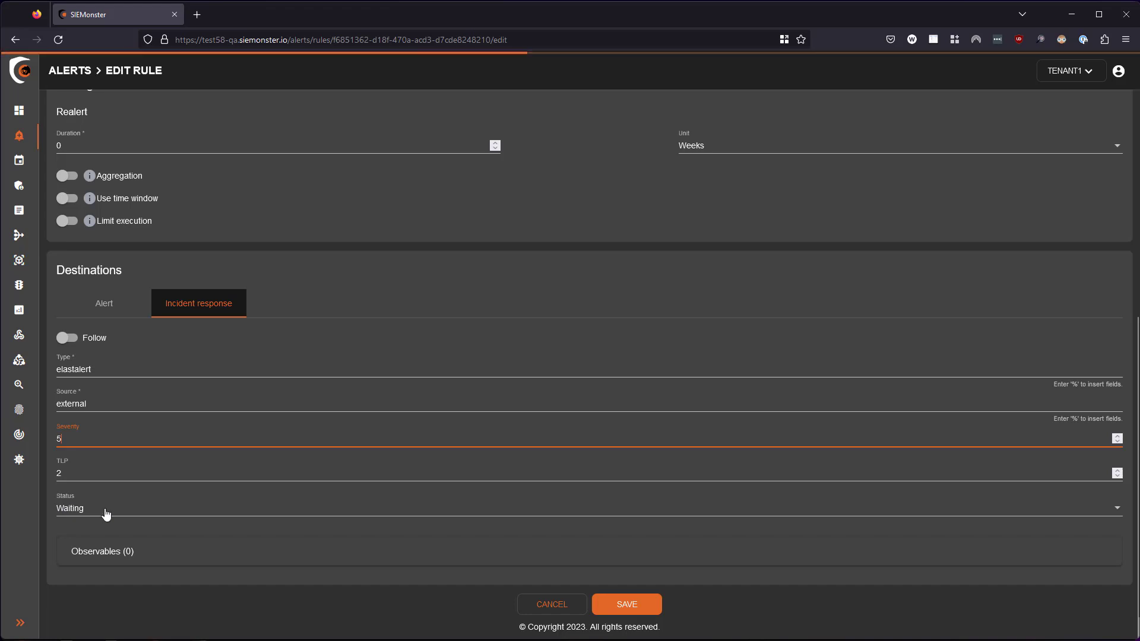
pyautogui.click(141, 549)
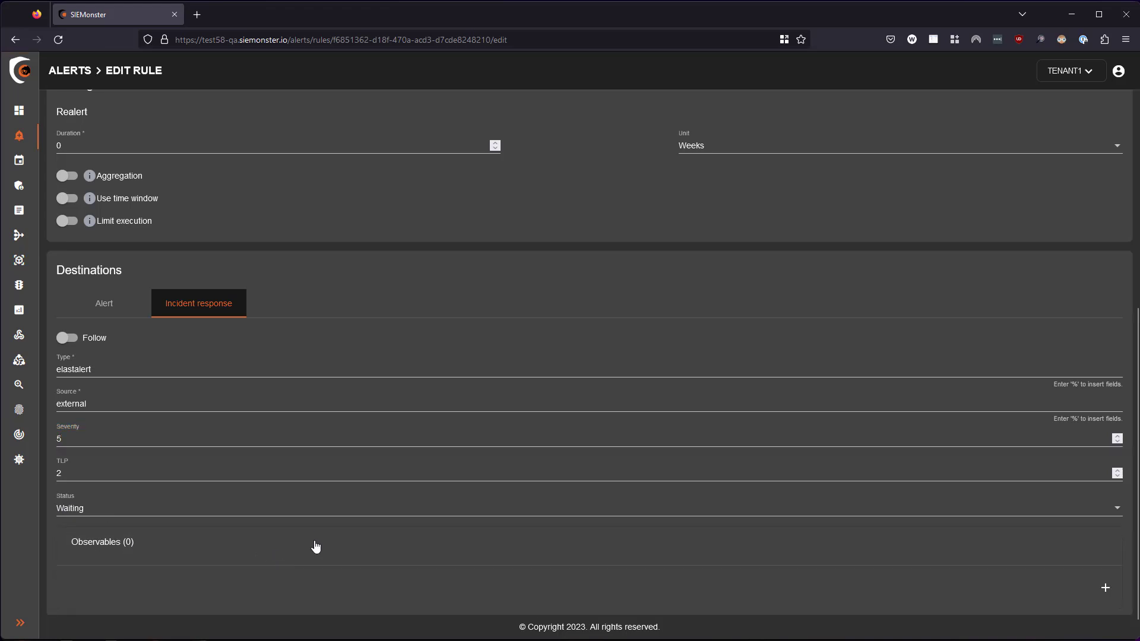
pyautogui.scroll(-1, 303, 534)
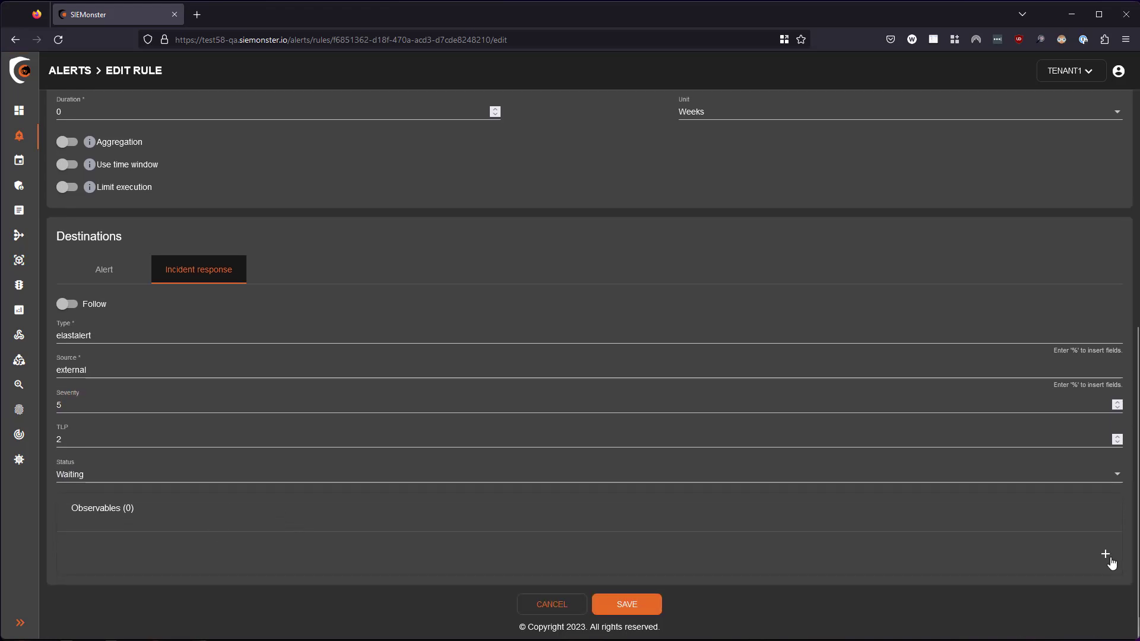
pyautogui.click(149, 514)
pyautogui.click(148, 555)
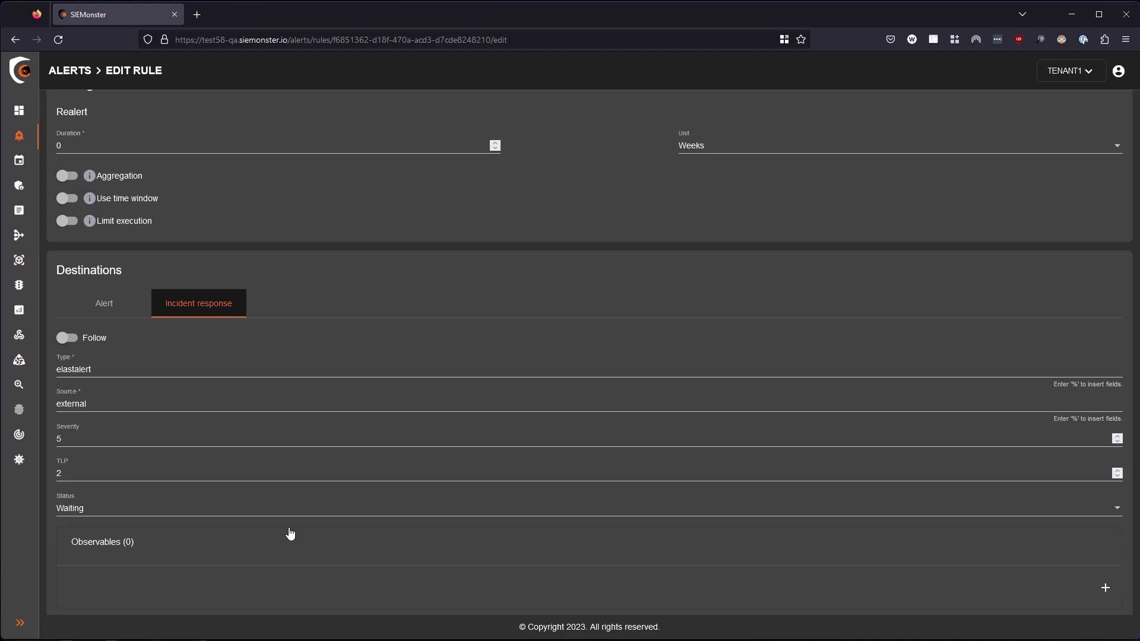
pyautogui.click(1106, 588)
pyautogui.click(1016, 571)
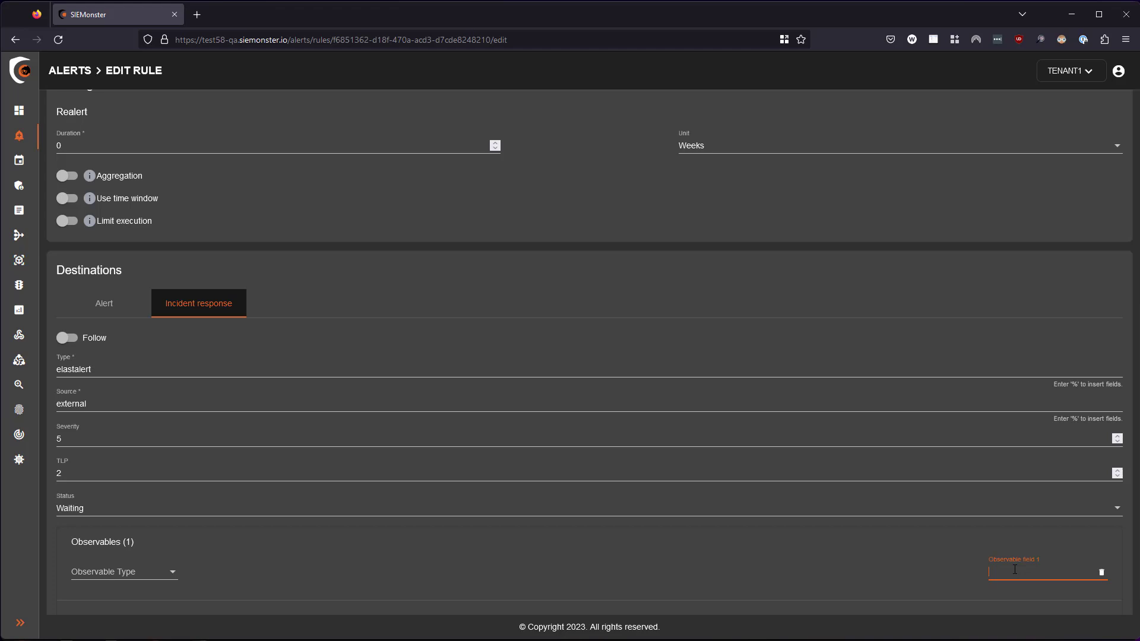
pyautogui.write('%')
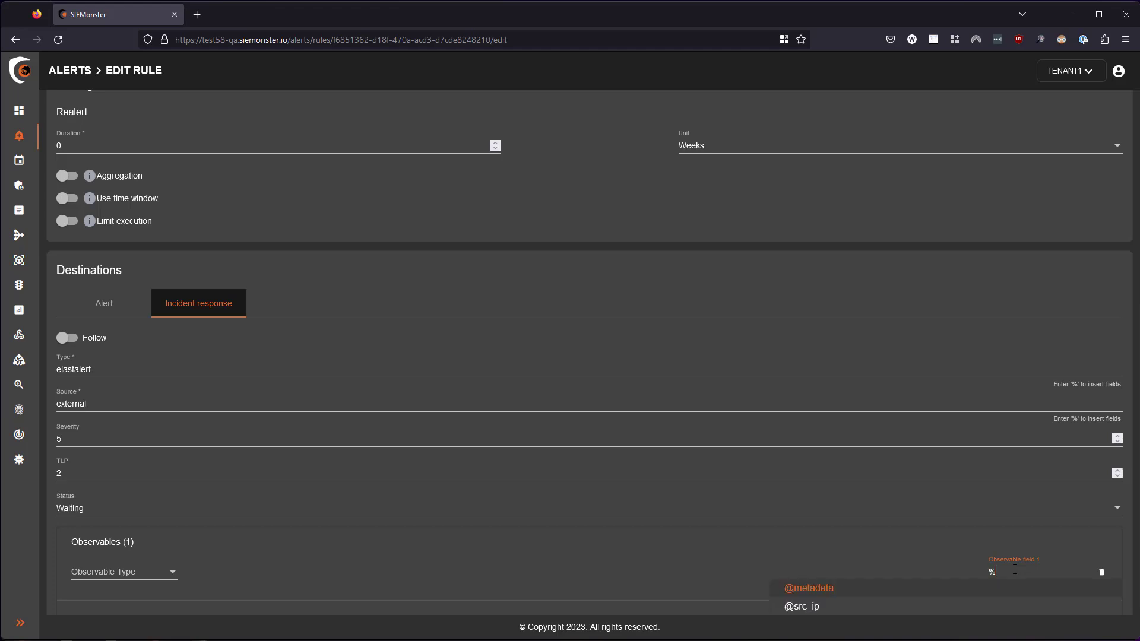
pyautogui.press('Down')
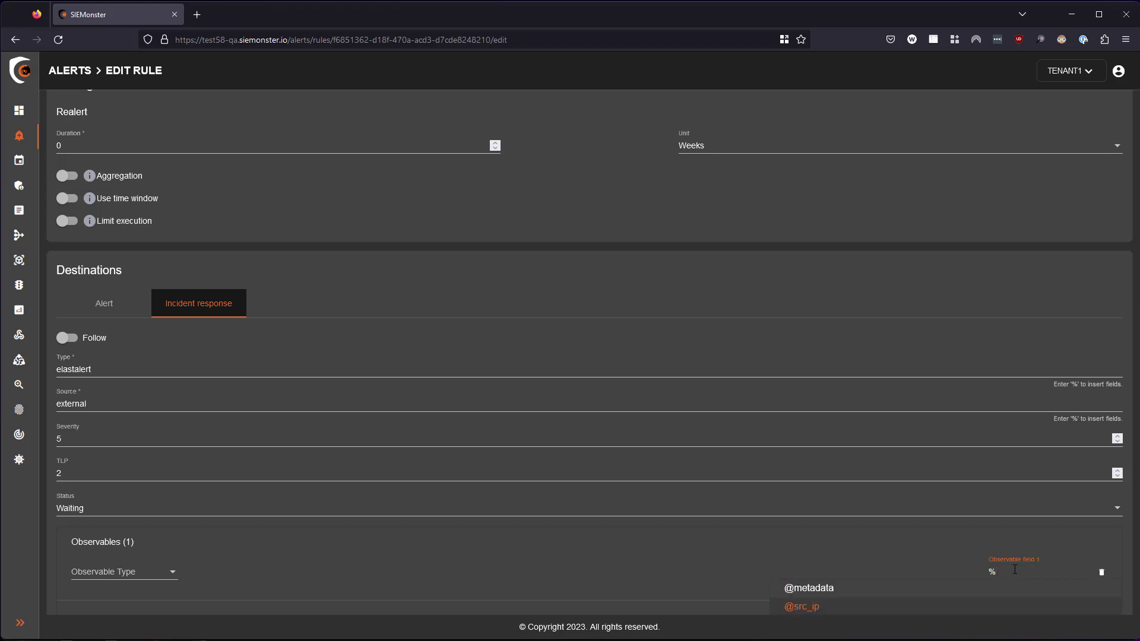
pyautogui.press('Return')
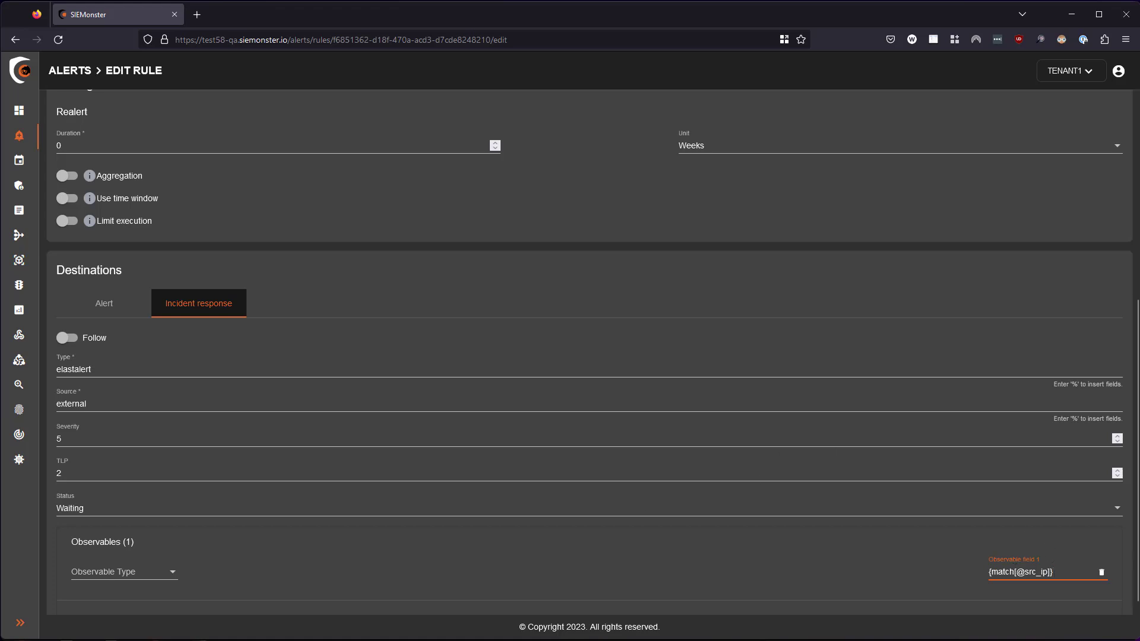
# Set the first observable's type to ip.
pyautogui.click(122, 579)
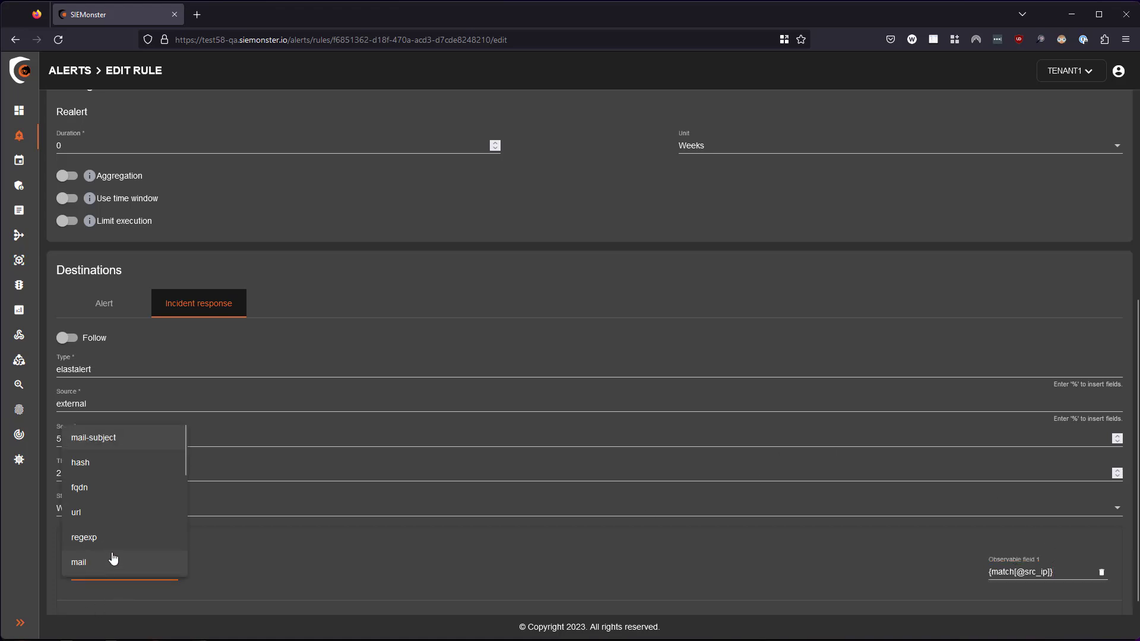
pyautogui.scroll(-3, 112, 571)
pyautogui.click(84, 565)
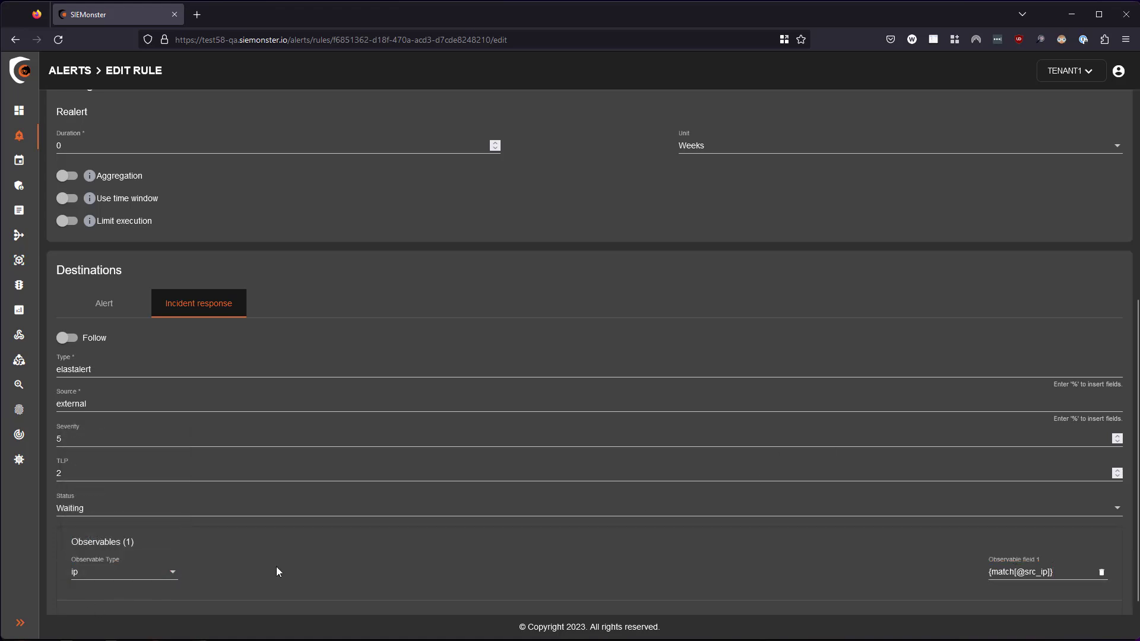
# Add a second incident response observable and examine the observable types on offer.
pyautogui.scroll(-2, 276, 566)
pyautogui.click(1105, 554)
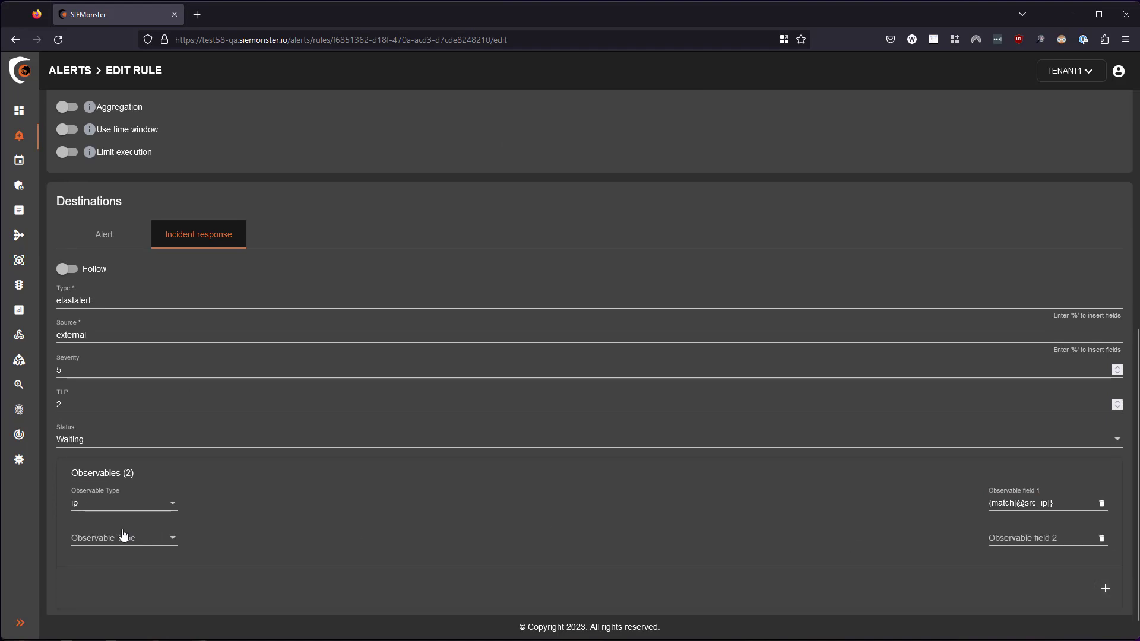
pyautogui.click(126, 539)
pyautogui.scroll(-5, 149, 487)
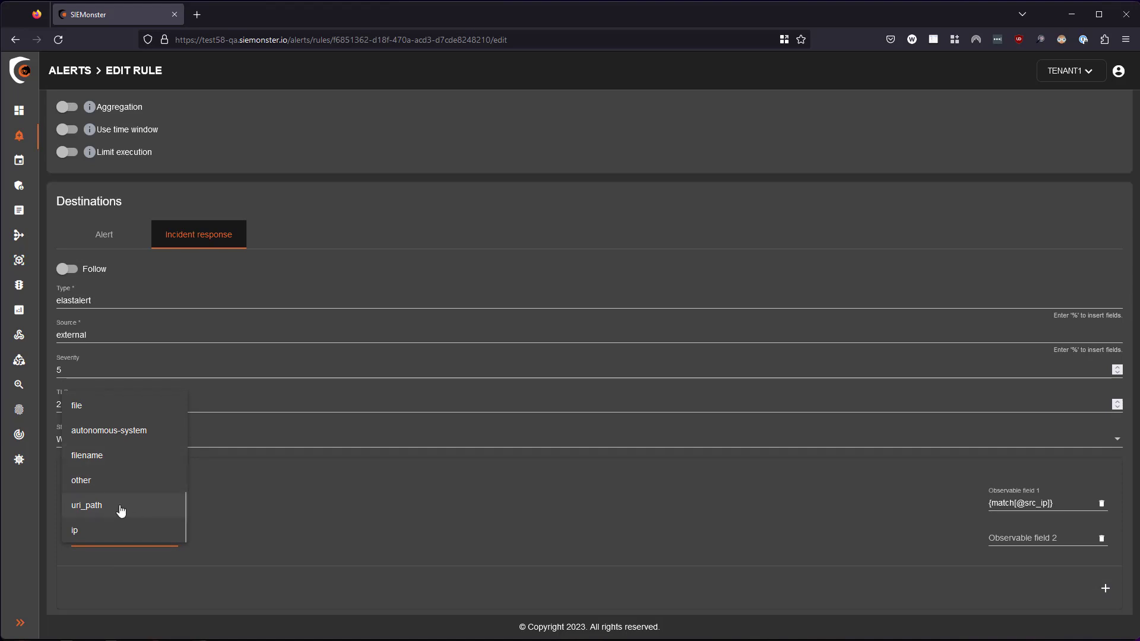
pyautogui.scroll(6, 116, 468)
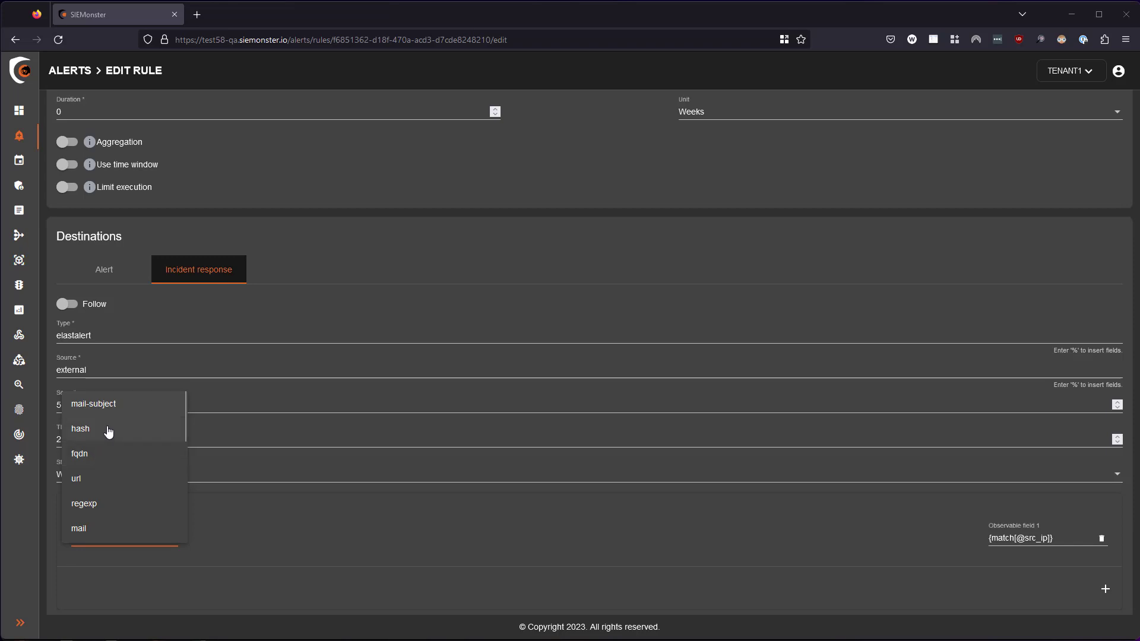
pyautogui.scroll(-5, 116, 429)
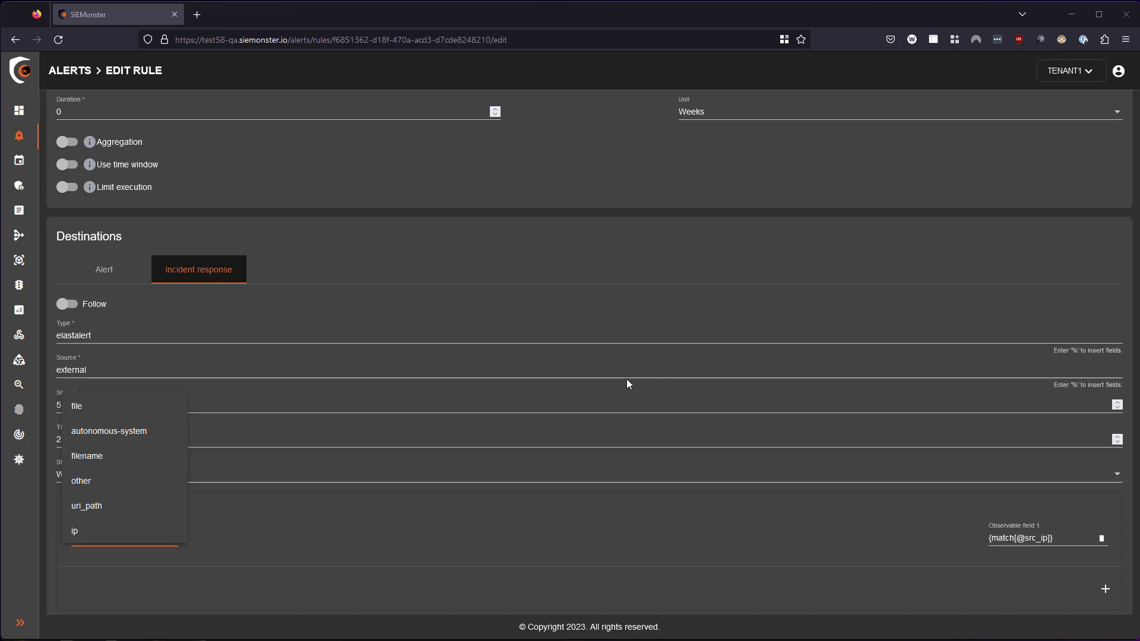
# Leave the rule editor without saving and review the Alert Minor rule's overview.
pyautogui.click(681, 517)
pyautogui.scroll(-1, 594, 535)
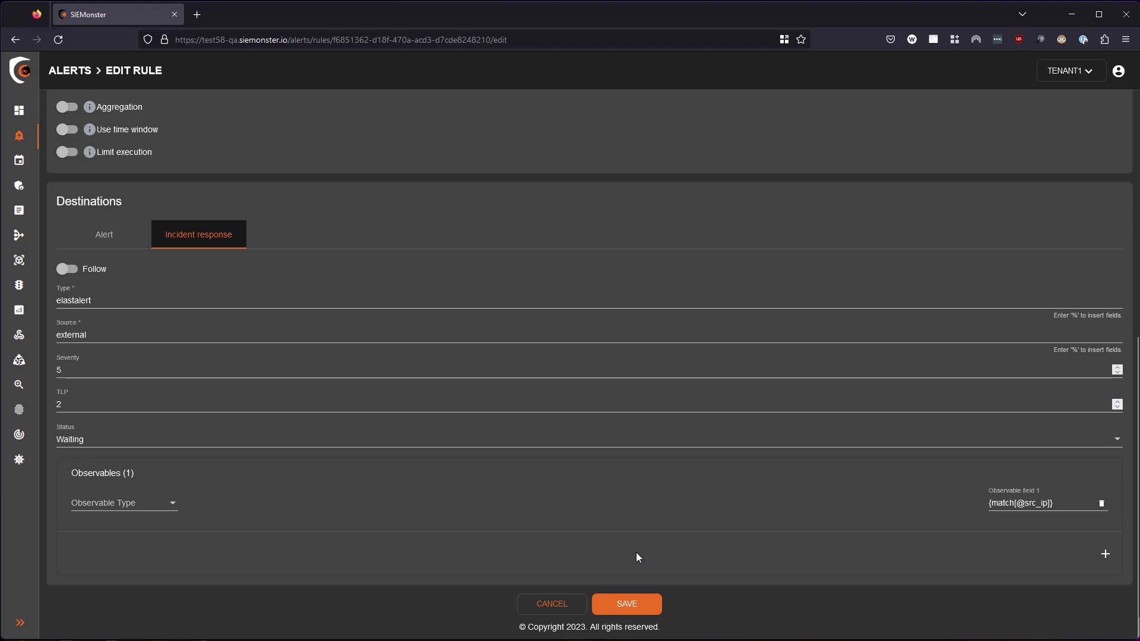
pyautogui.click(553, 601)
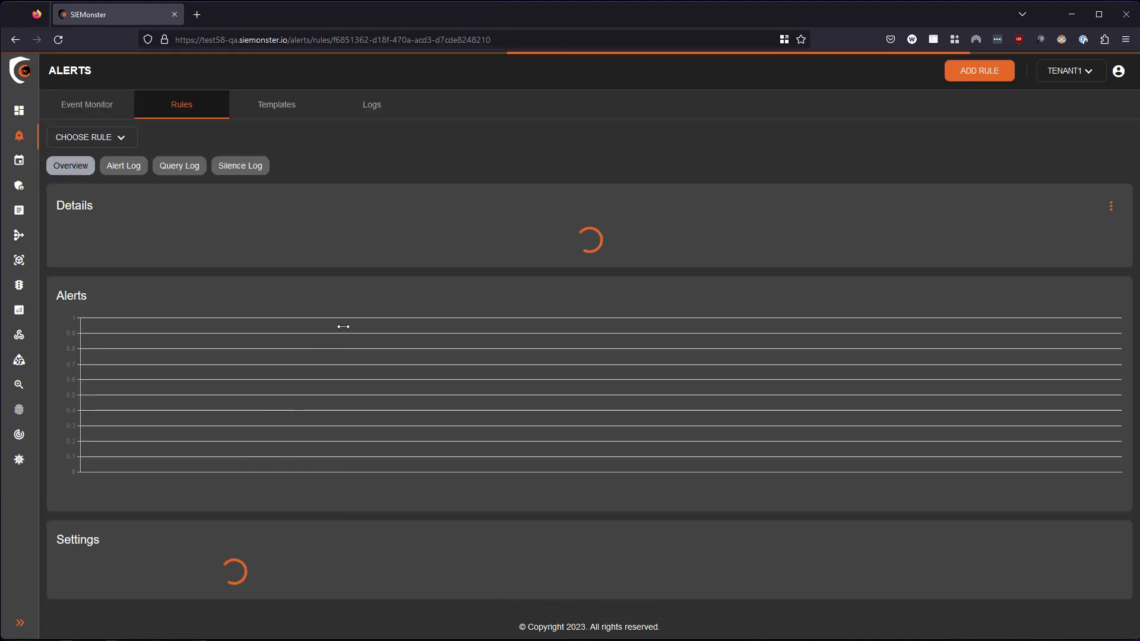
pyautogui.scroll(-3, 299, 305)
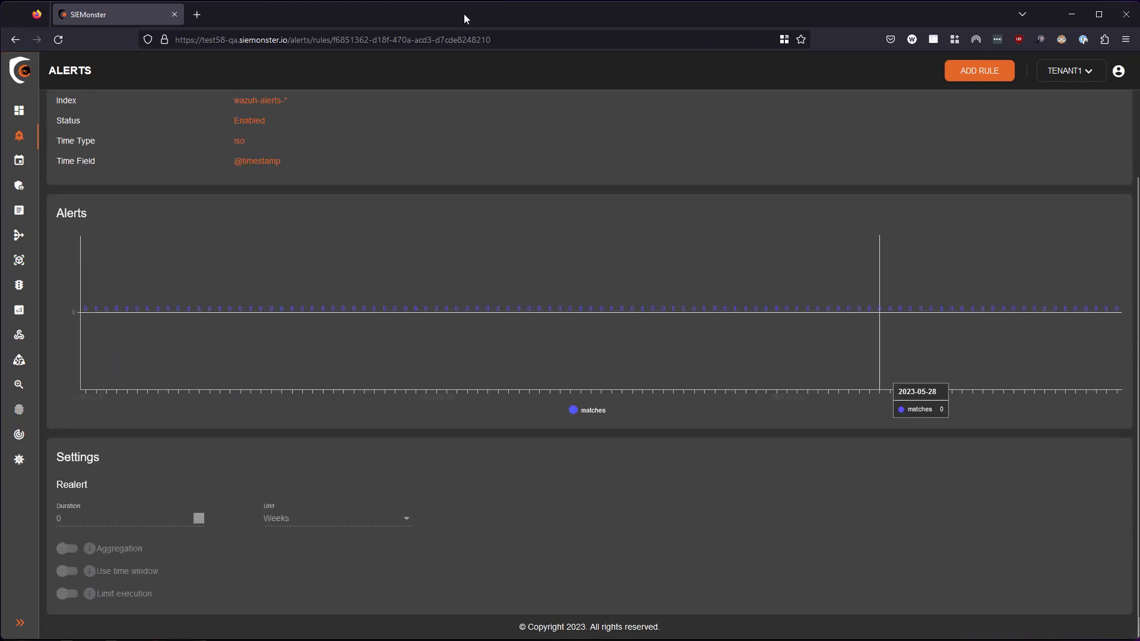
pyautogui.scroll(3, 172, 225)
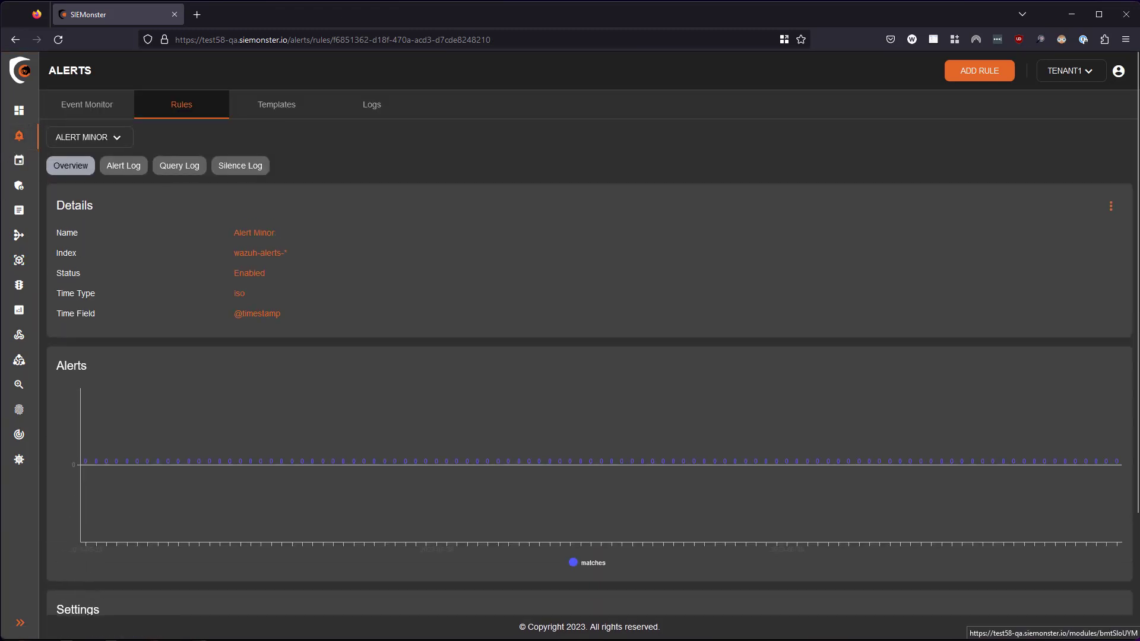
# Expand the navigation sidebar, display the Alerts Event Monitor and expand the Microsoft Device Metadata Retrieval alert for 104.121.8.145.
pyautogui.click(20, 622)
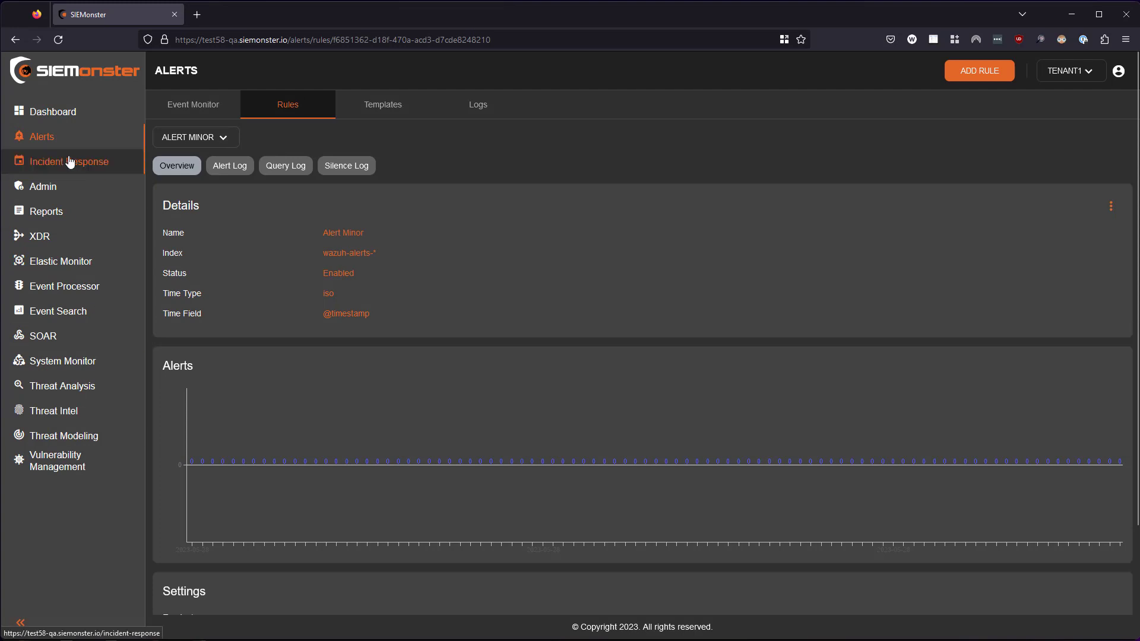
pyautogui.click(53, 141)
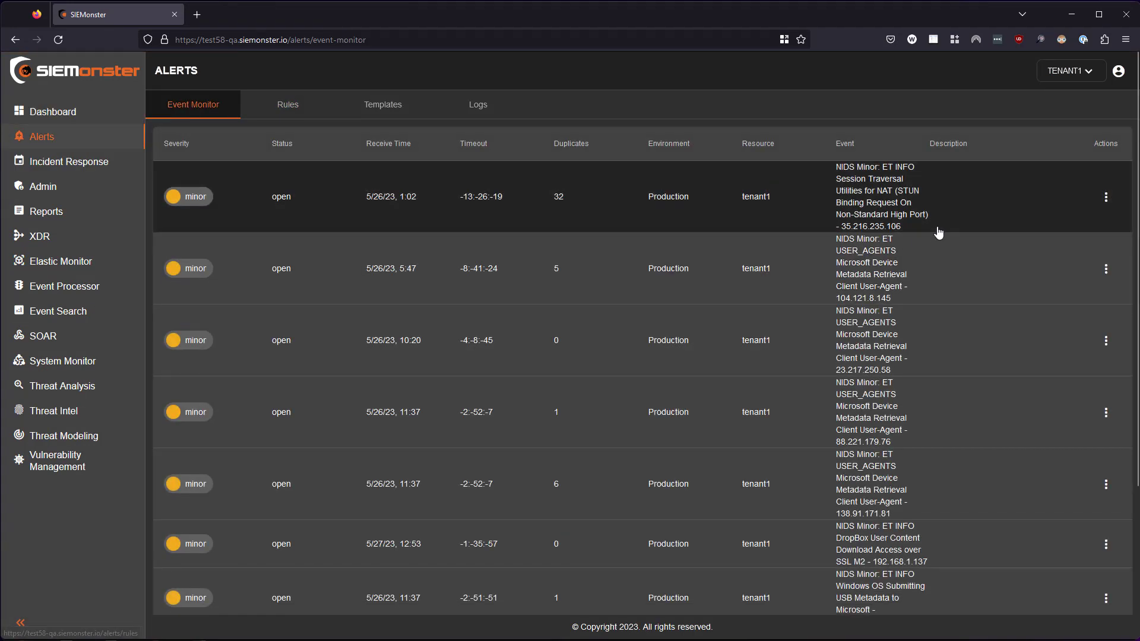
pyautogui.click(873, 264)
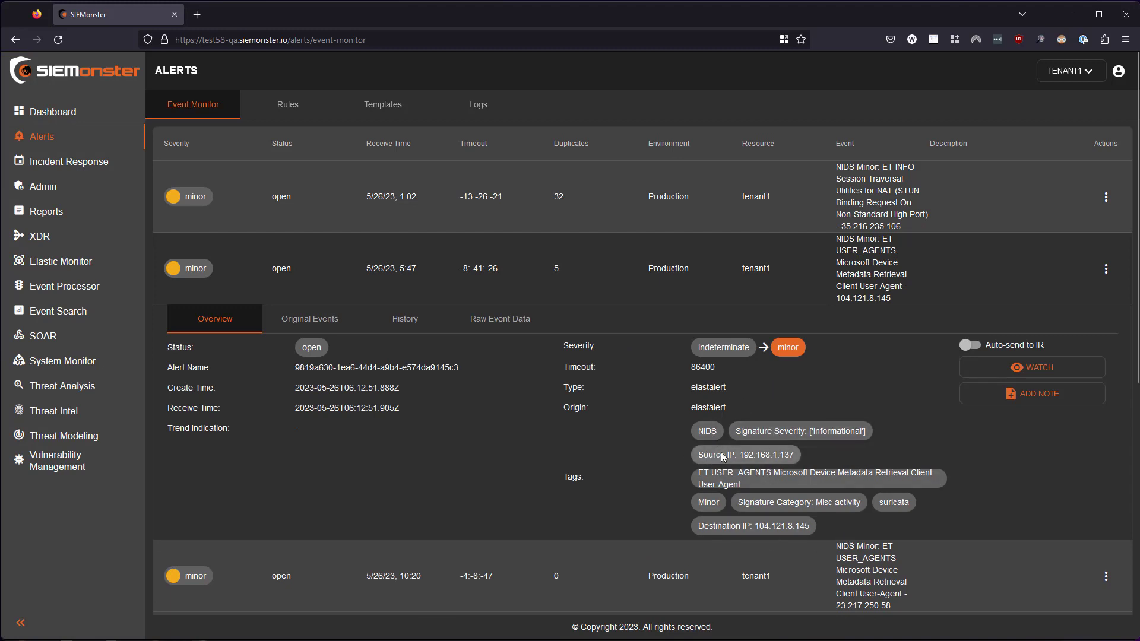
# Examine the expanded alert's original events, history and raw event data.
pyautogui.click(301, 321)
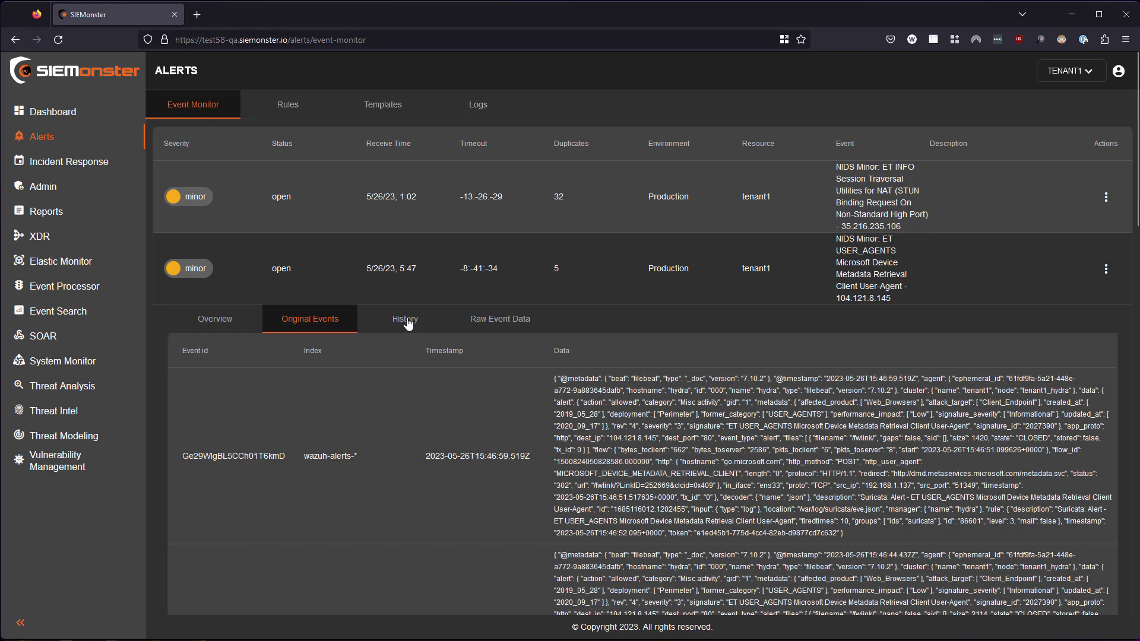
pyautogui.click(407, 322)
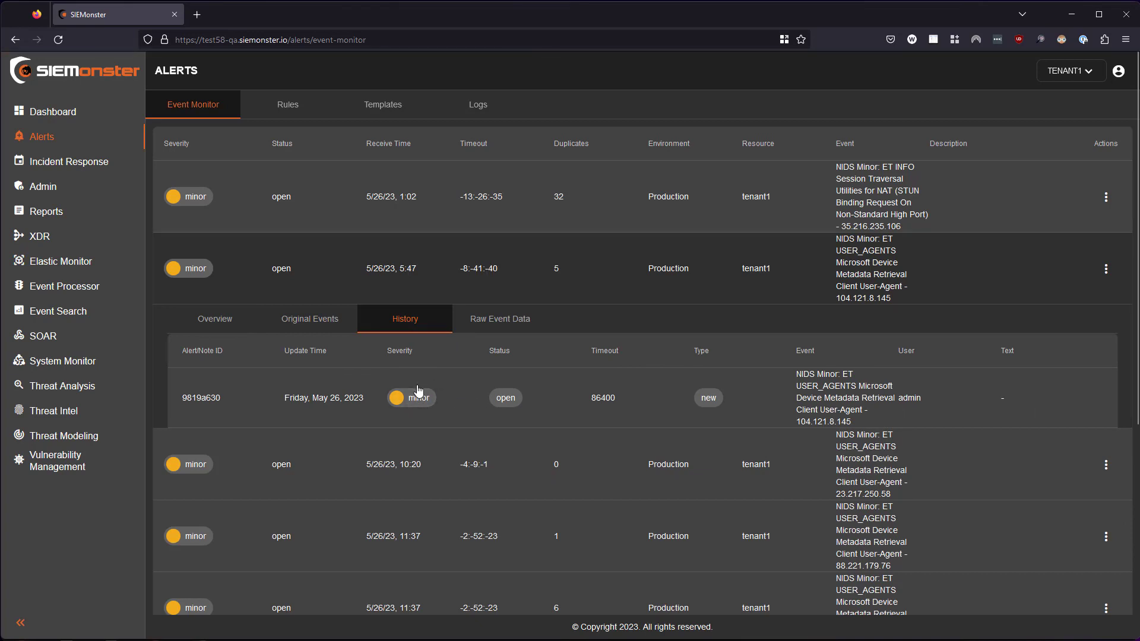
pyautogui.click(478, 322)
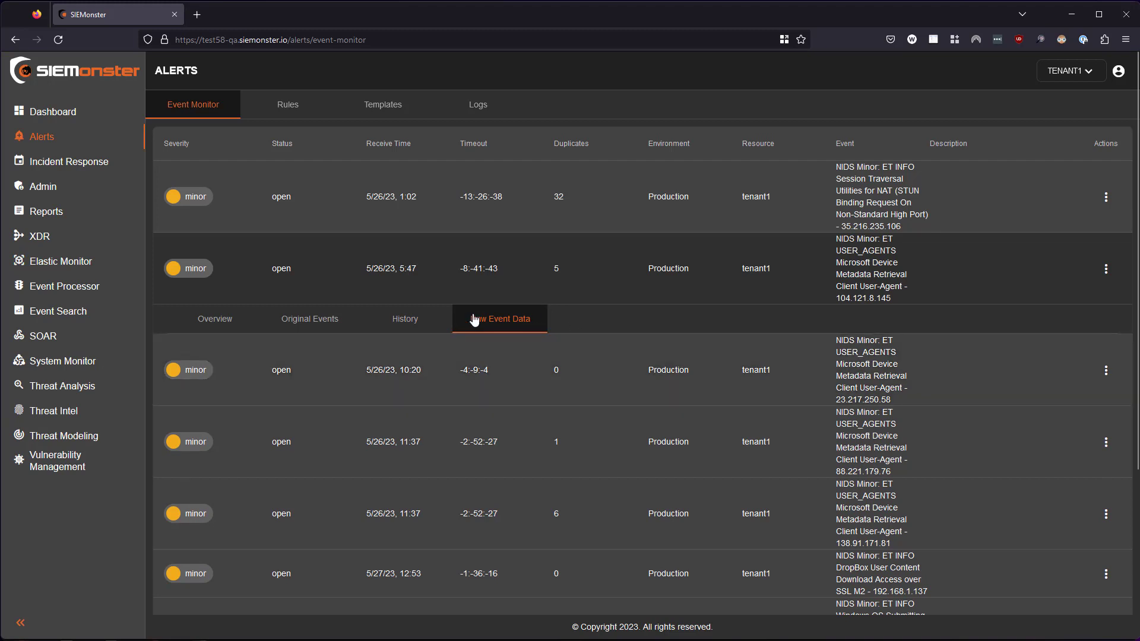
pyautogui.scroll(-2, 399, 470)
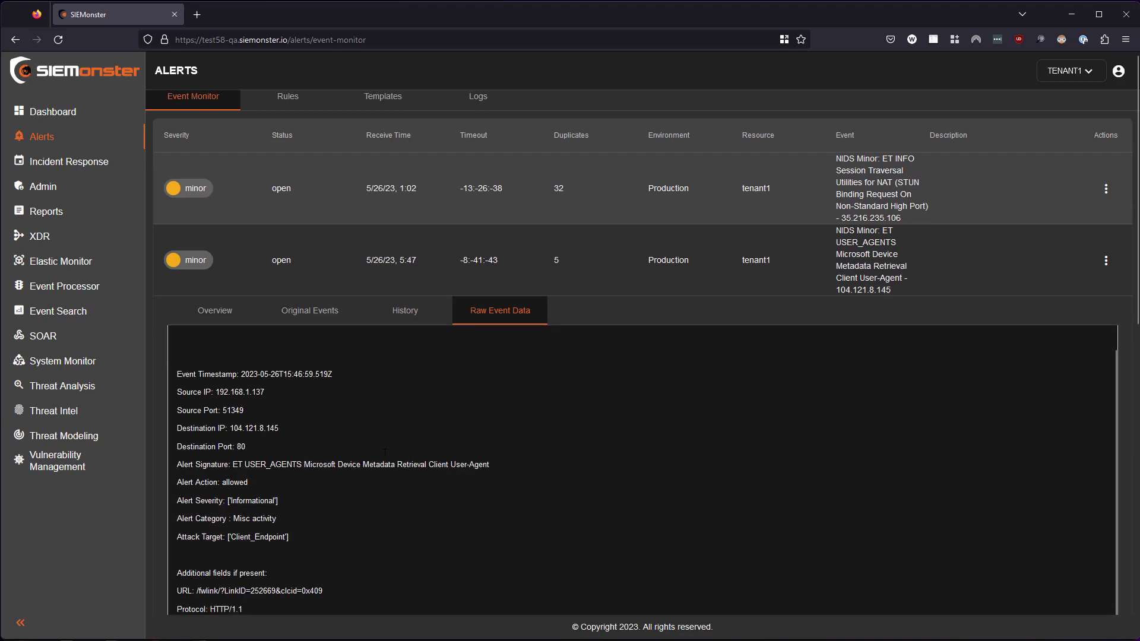
pyautogui.scroll(-2, 298, 313)
pyautogui.scroll(-2, 298, 331)
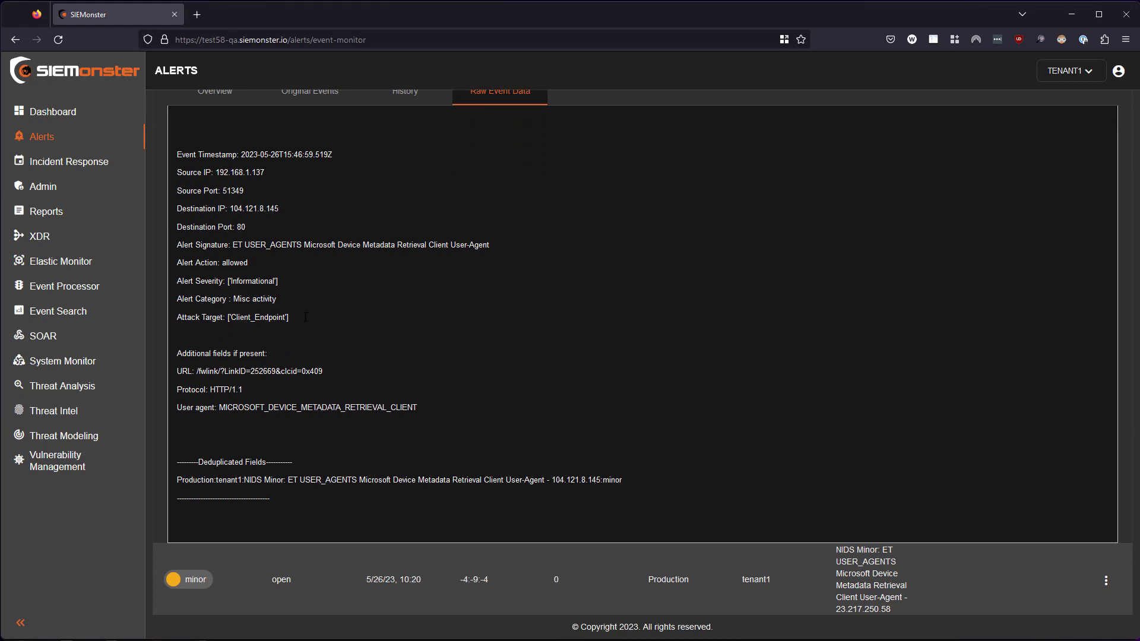
pyautogui.scroll(-2, 428, 270)
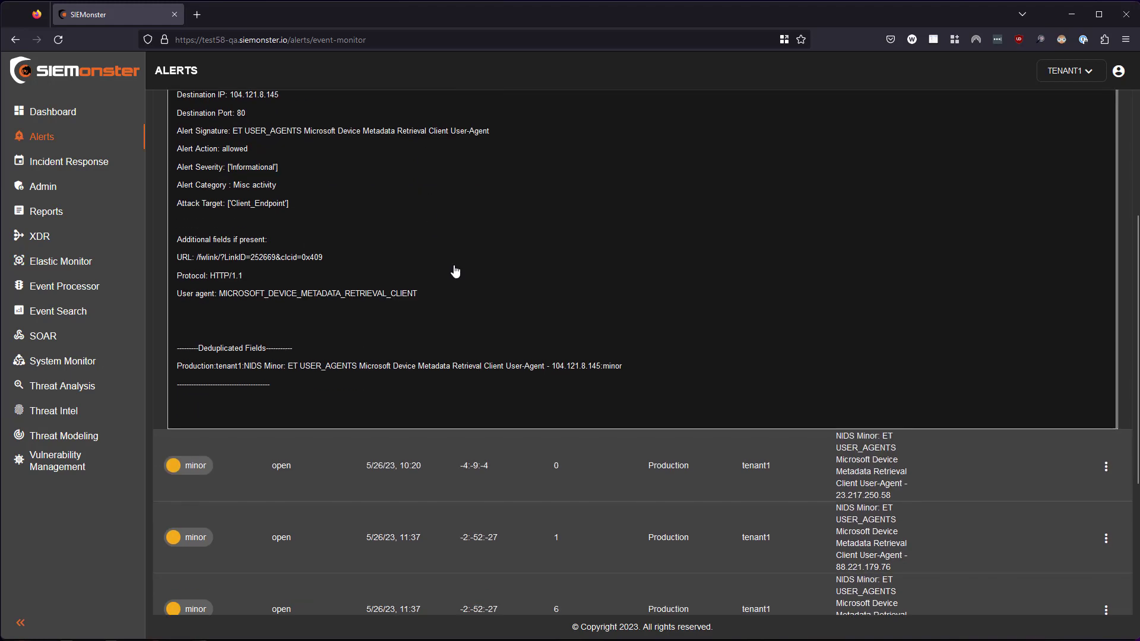
pyautogui.scroll(1, 441, 215)
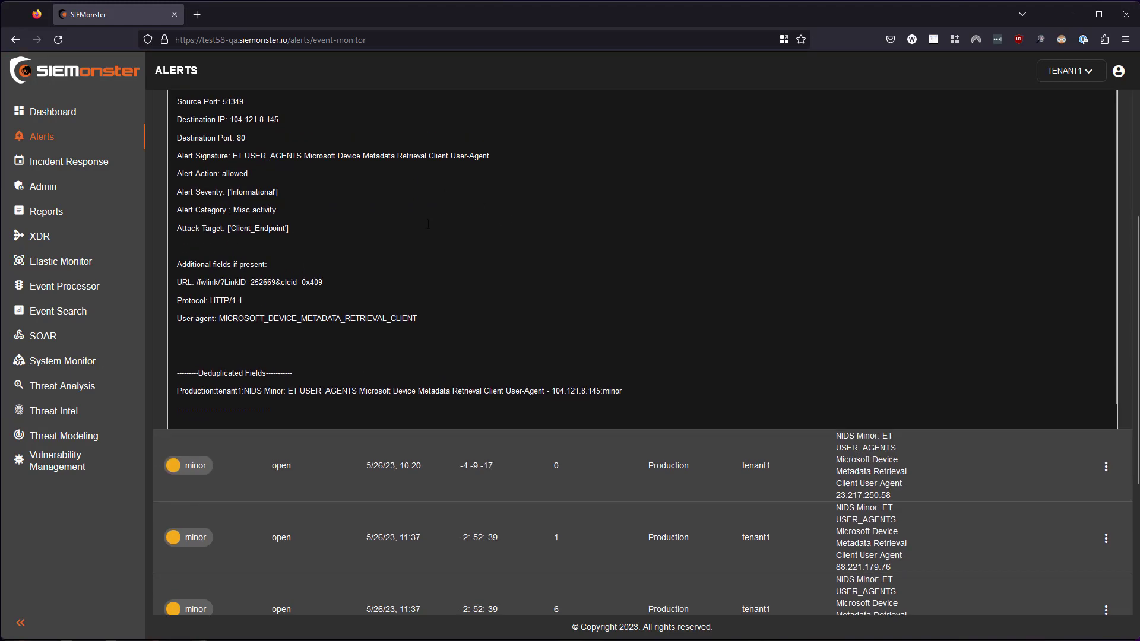
pyautogui.scroll(6, 414, 248)
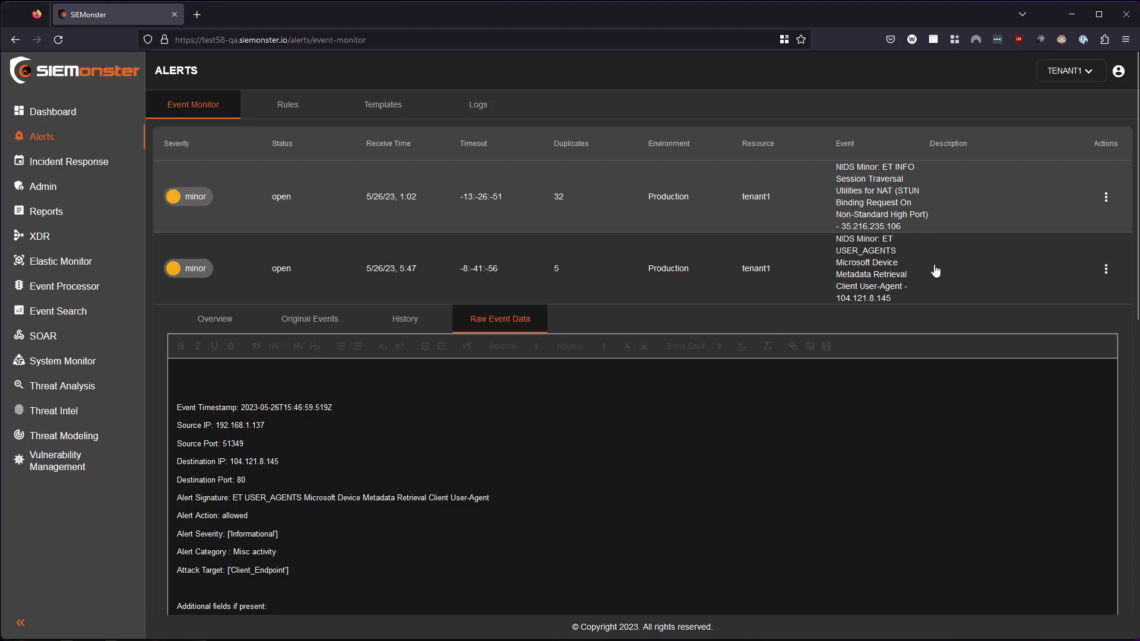
# Check the actions available for the 104.121.8.145 alert, then return to its overview and collapse it.
pyautogui.click(1106, 271)
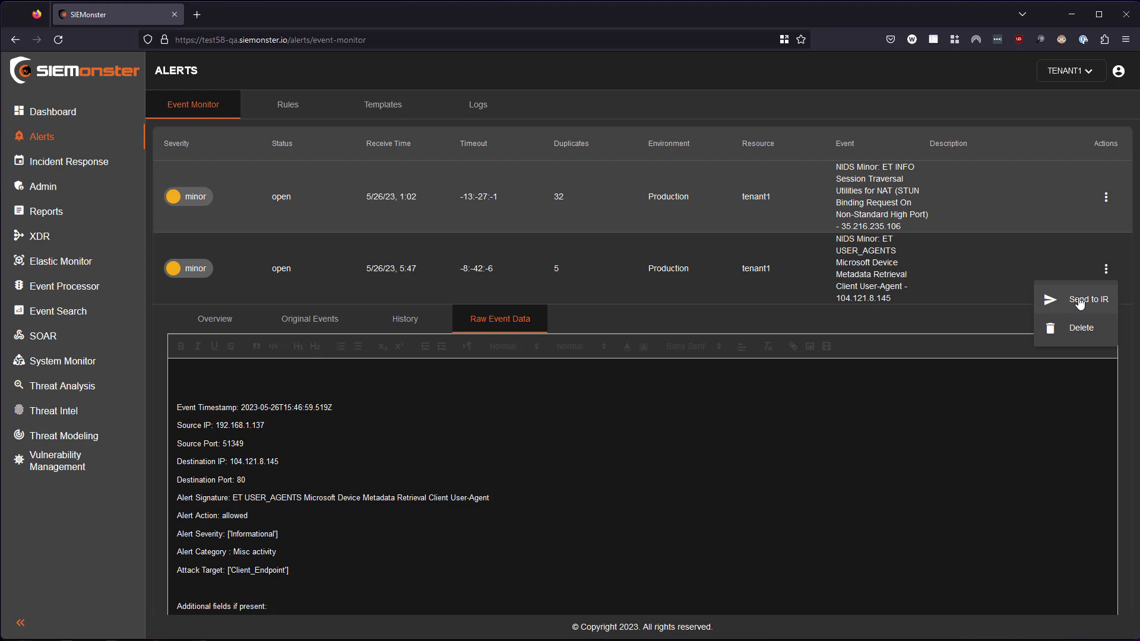
pyautogui.click(214, 321)
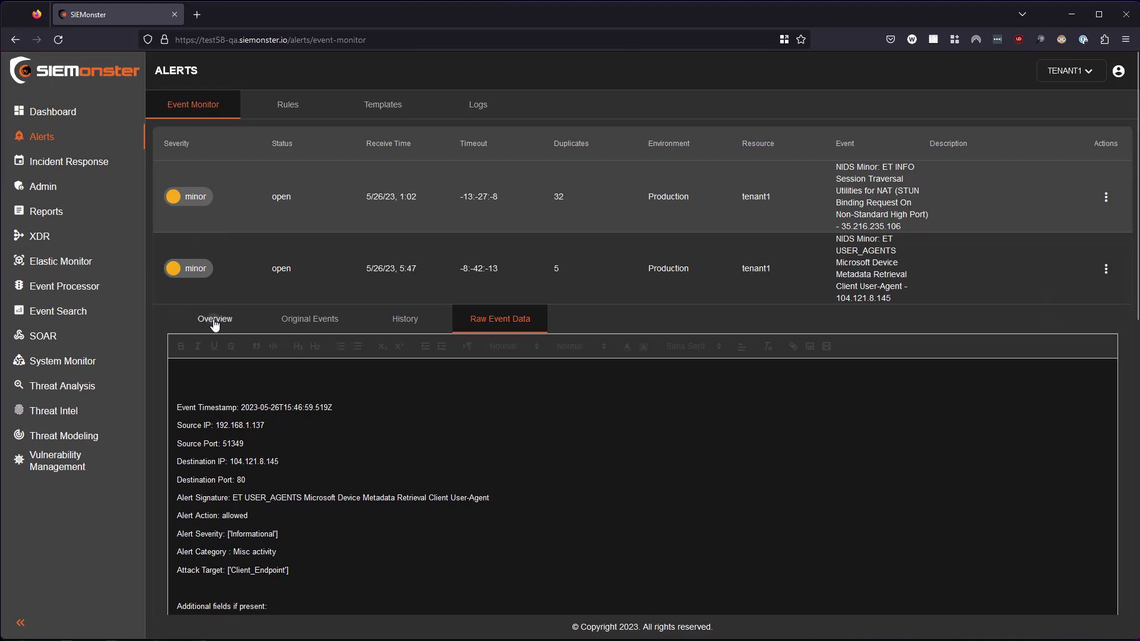
pyautogui.click(215, 322)
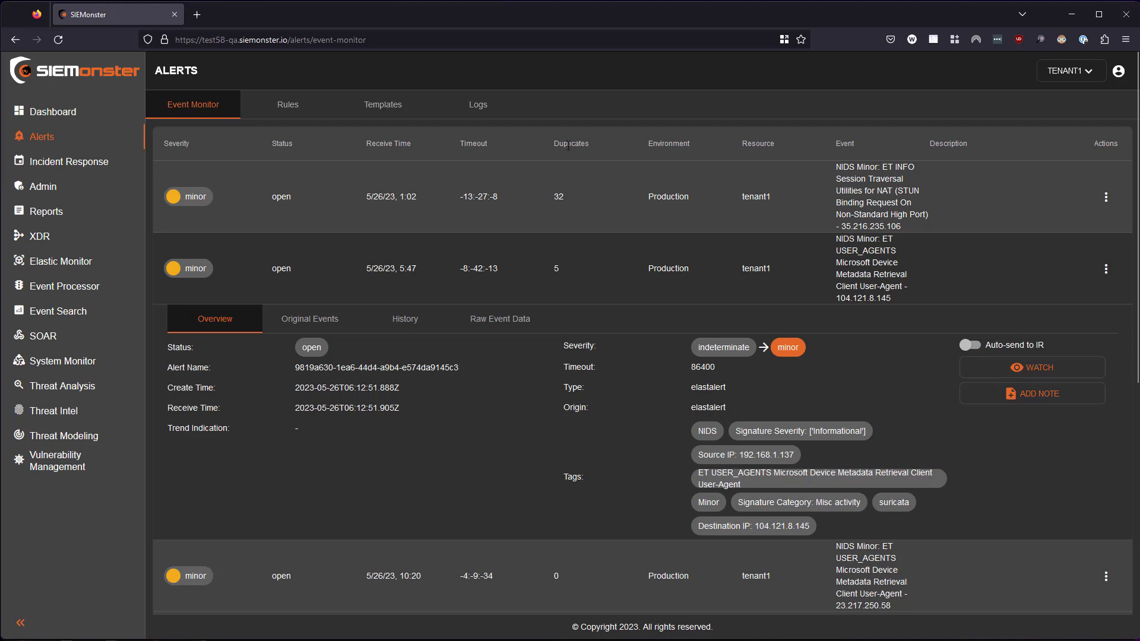
pyautogui.click(255, 285)
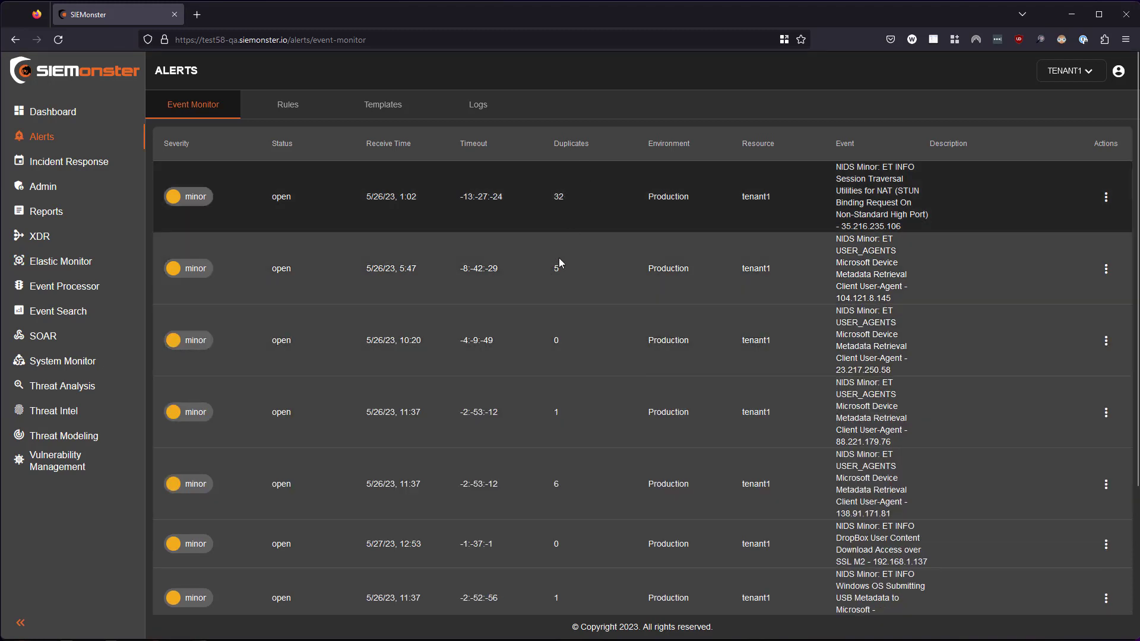
# Look through the alert list, then expand the STUN Binding Request alert's overview and collapse it again.
pyautogui.scroll(-3, 550, 344)
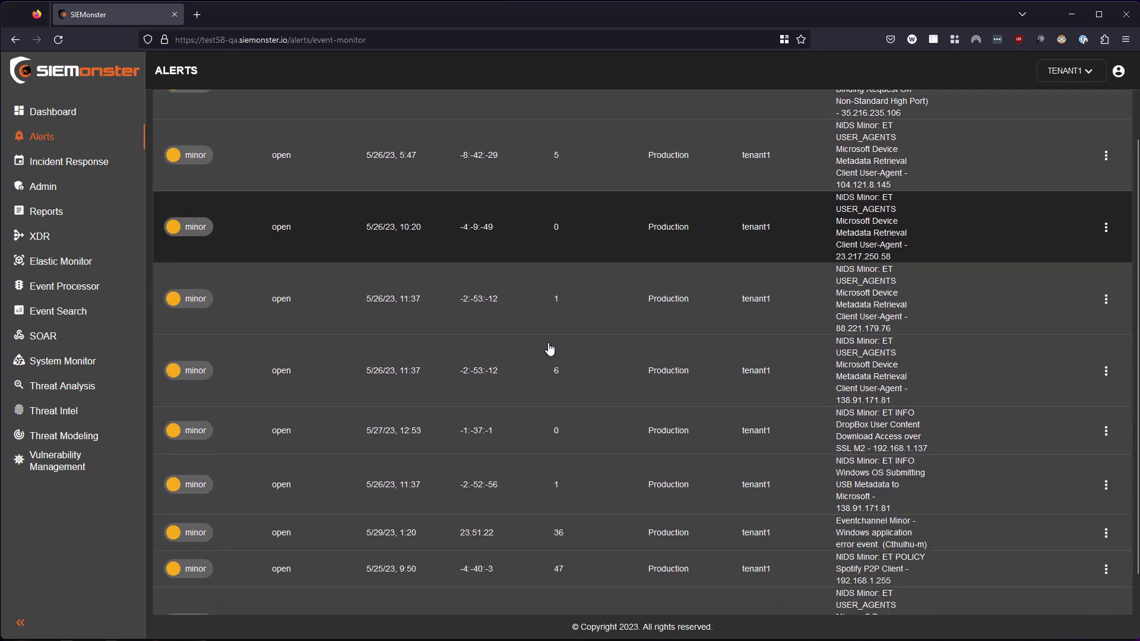
pyautogui.scroll(3, 548, 334)
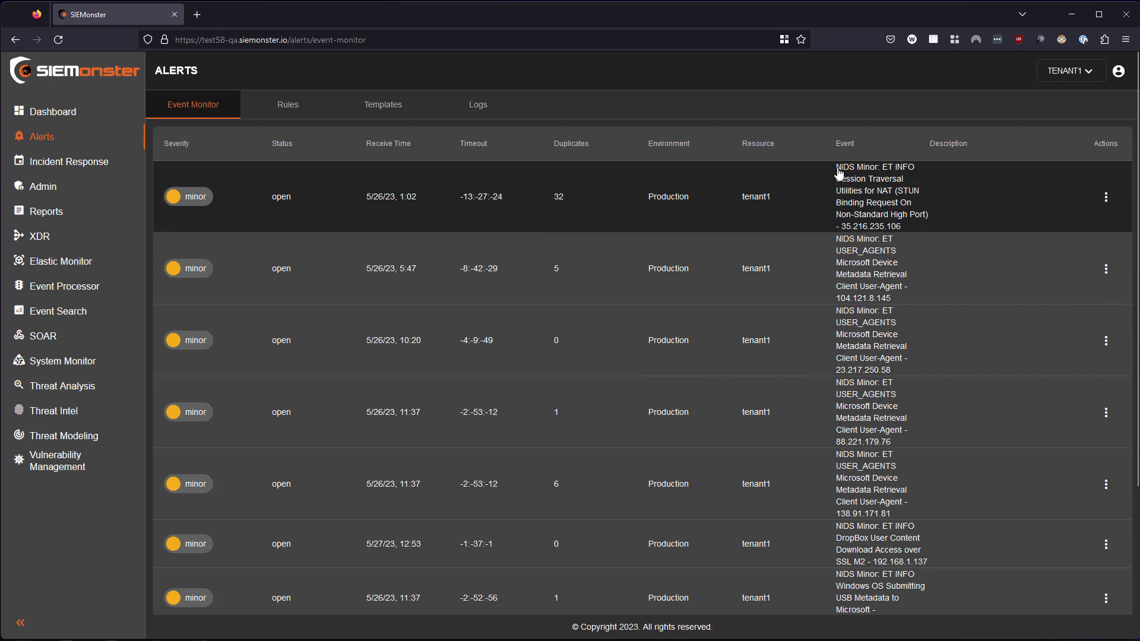
pyautogui.moveTo(836, 169); pyautogui.dragTo(894, 227)
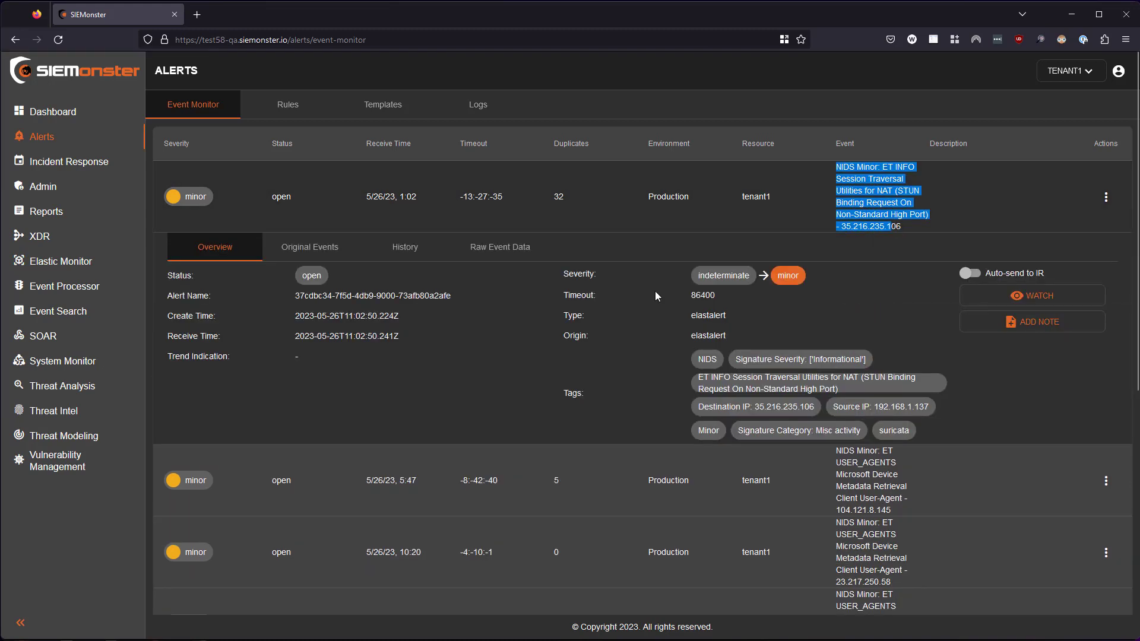
pyautogui.click(527, 214)
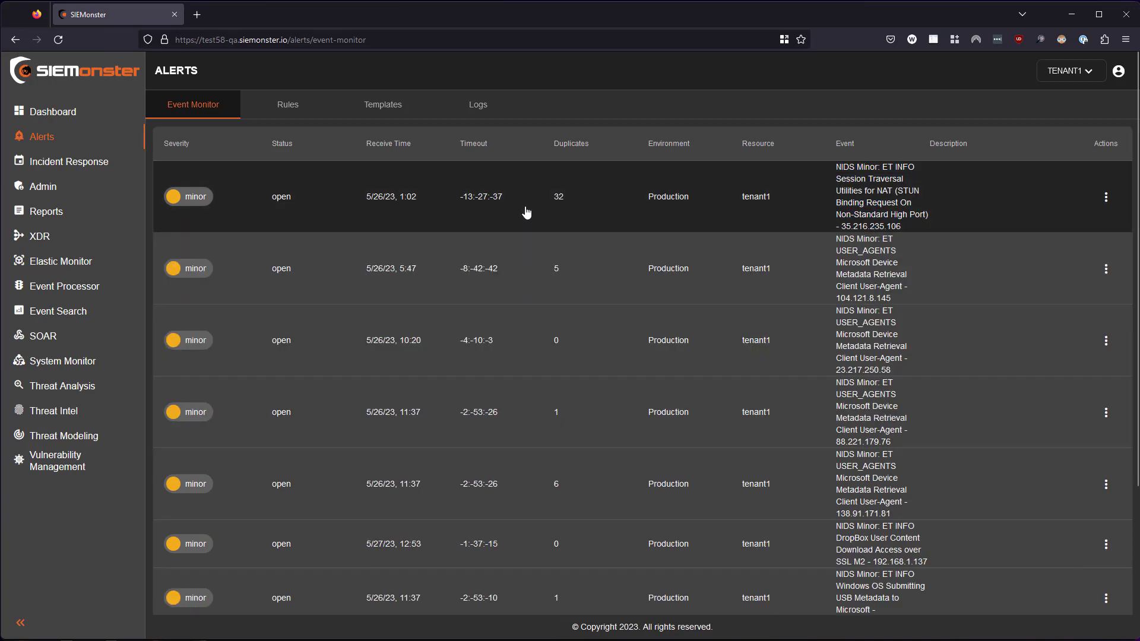